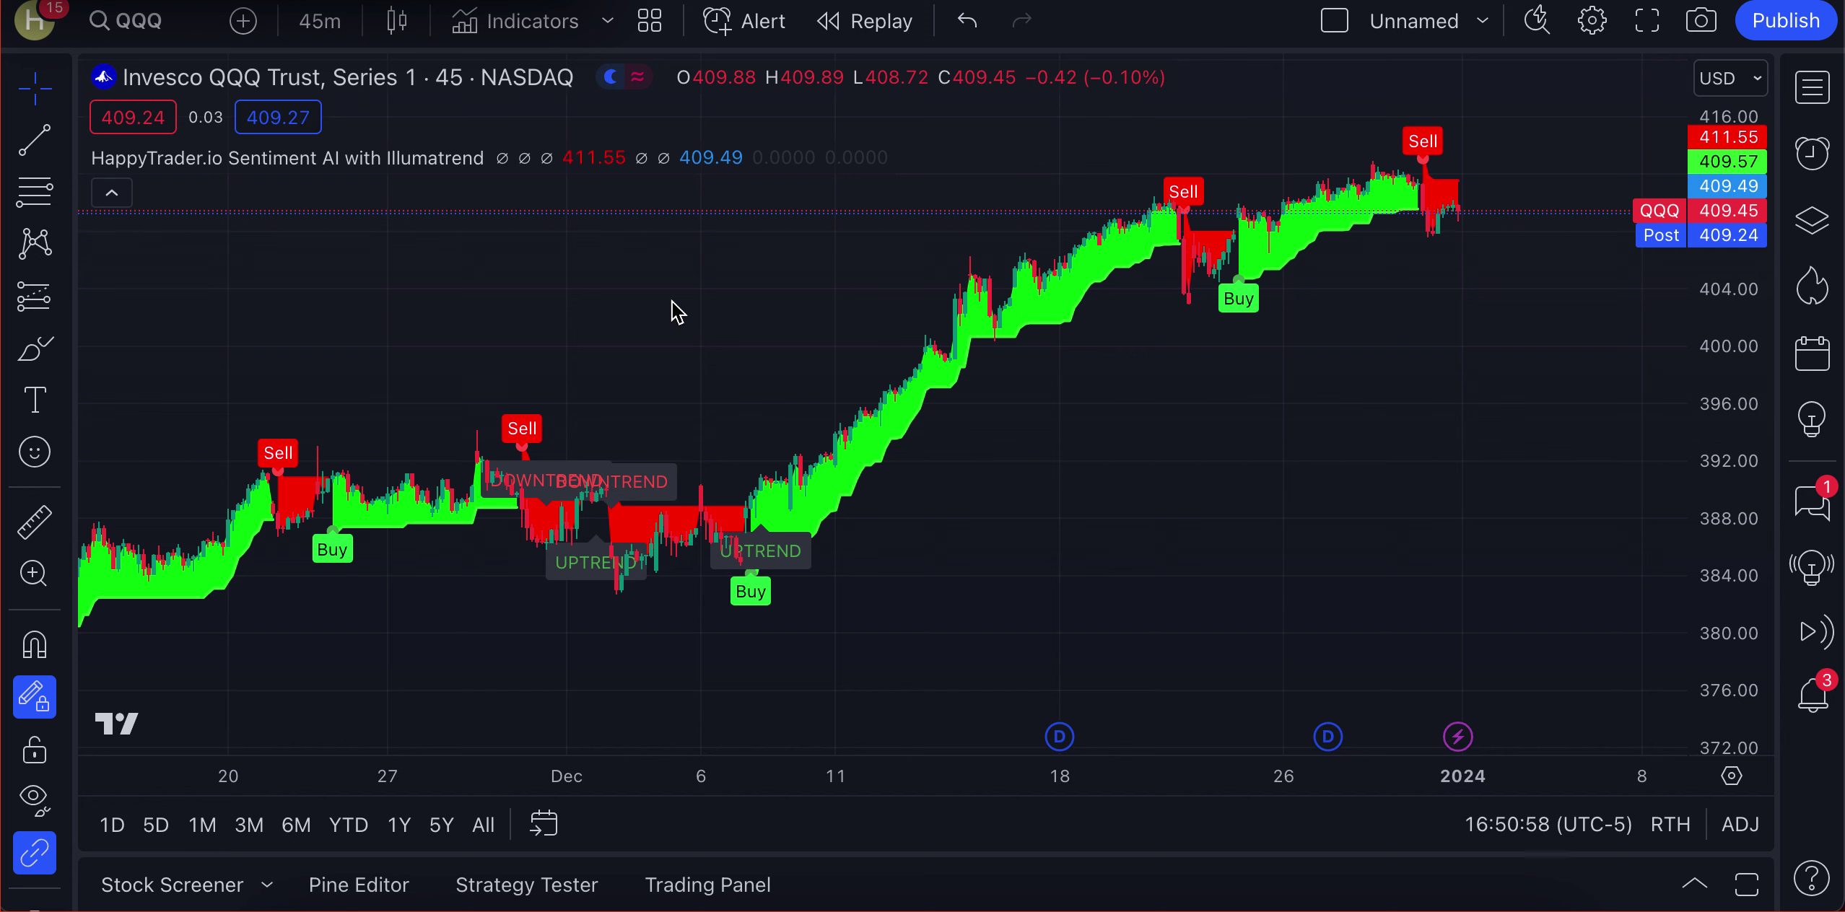
right_click(646, 907)
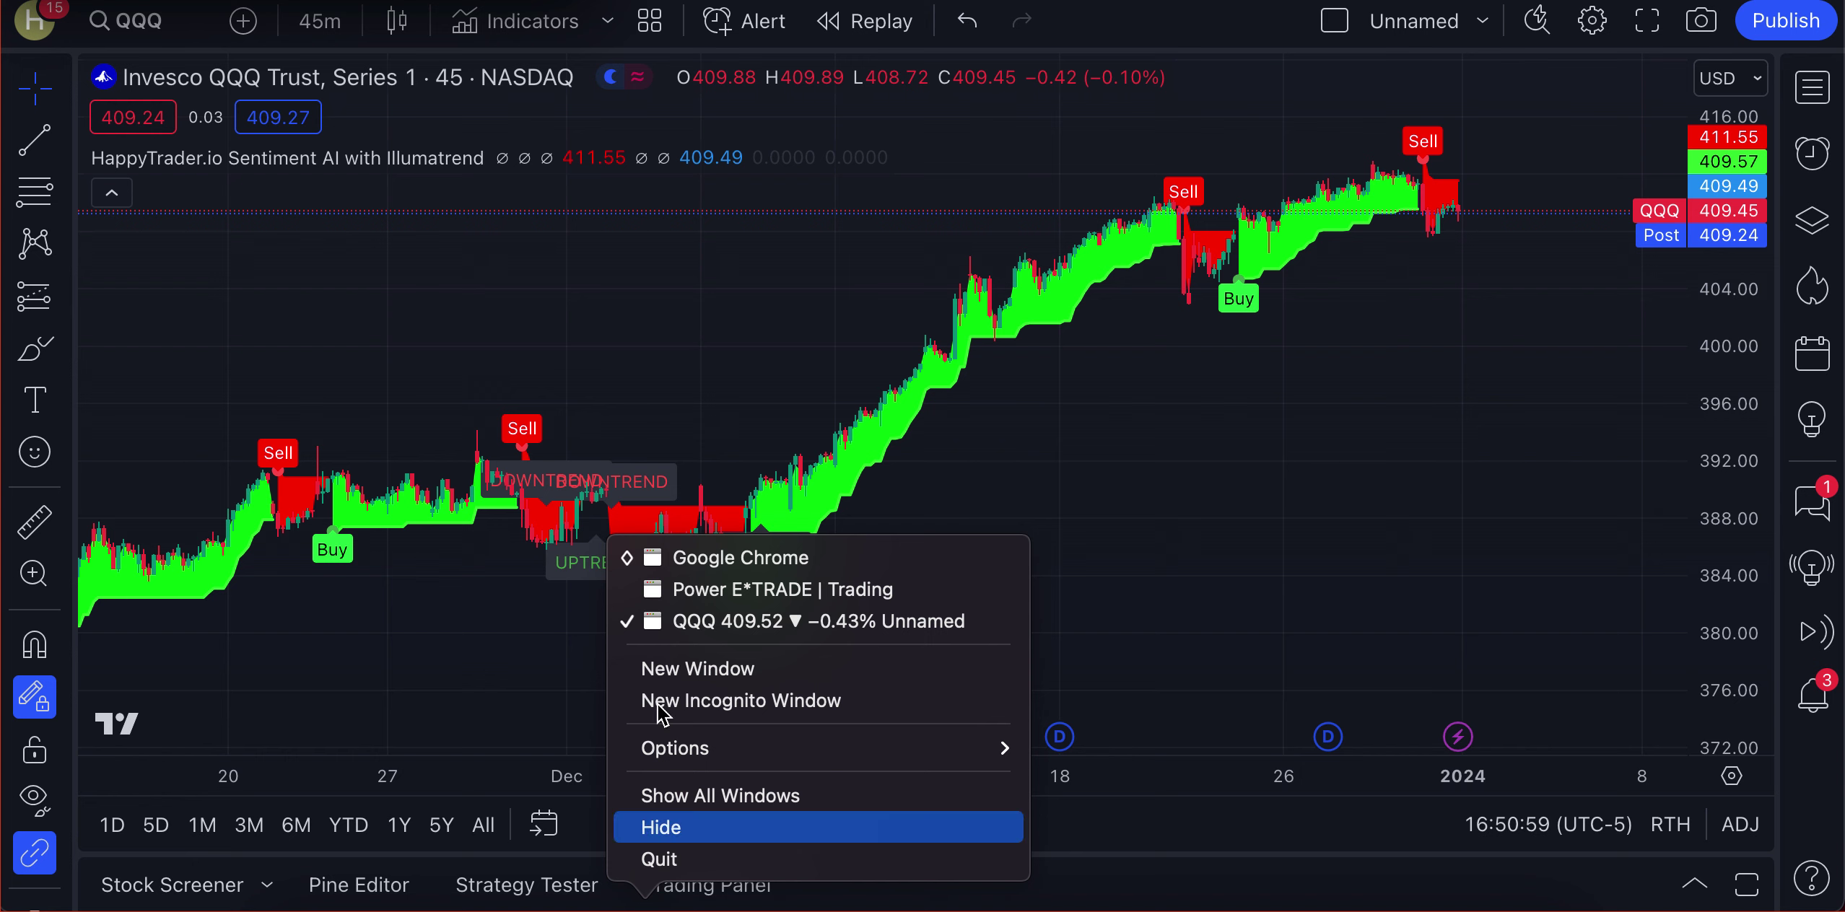
click(1051, 446)
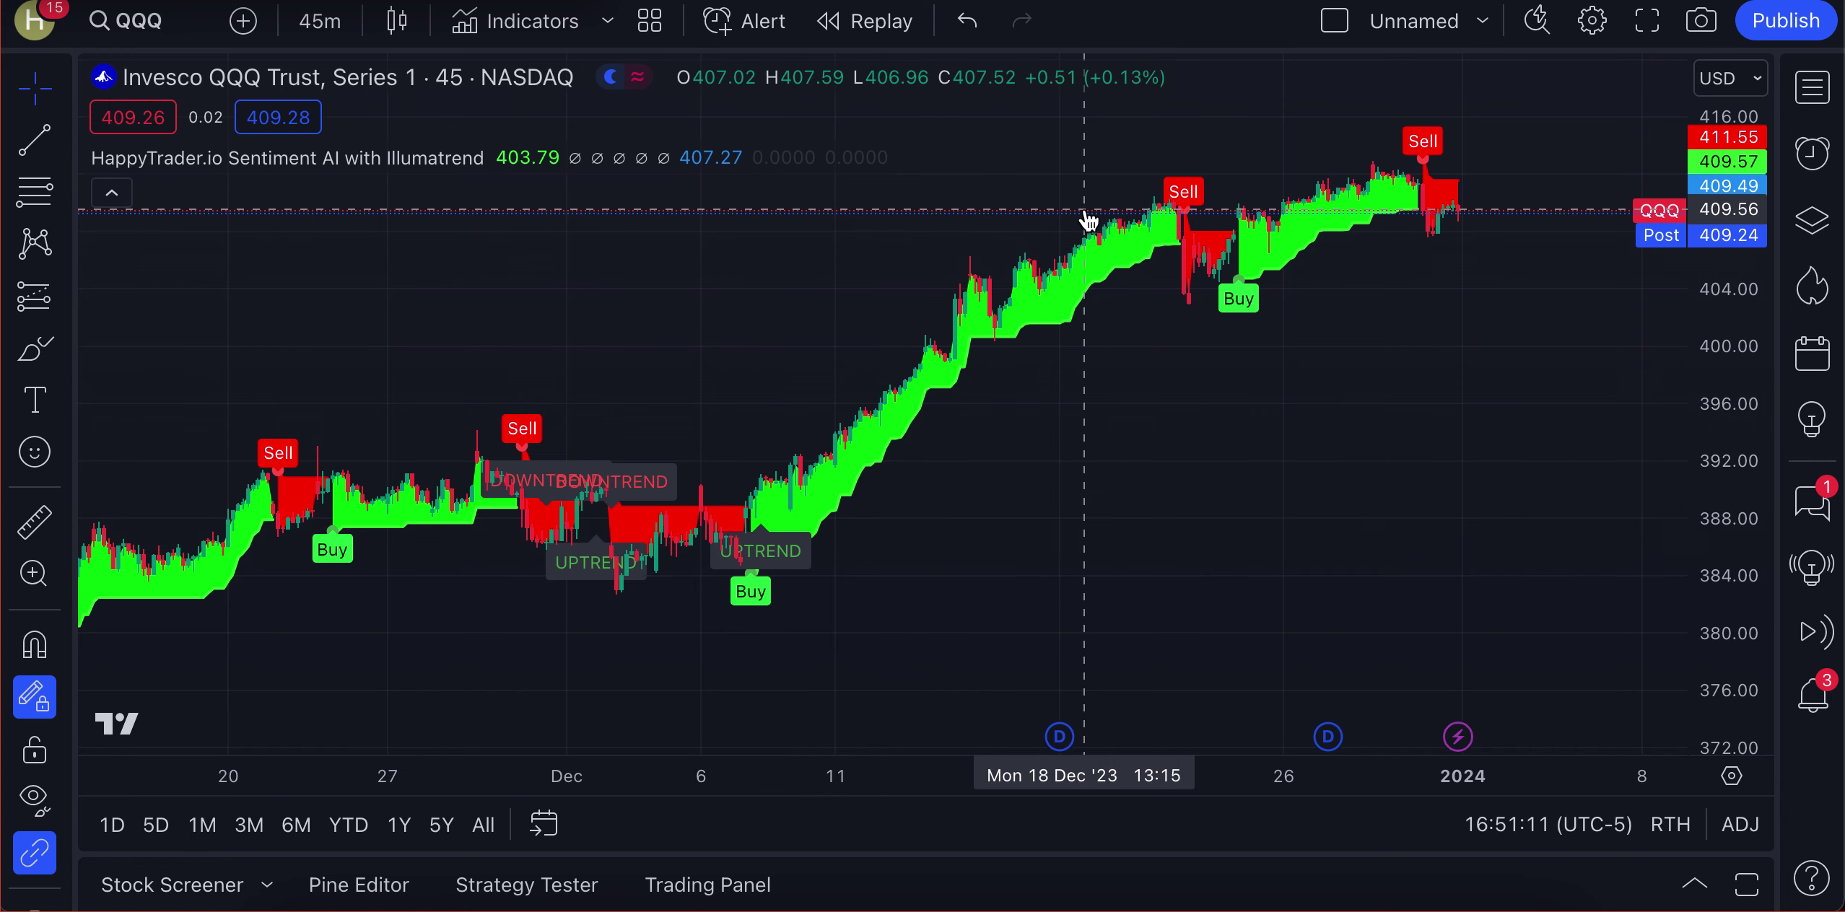
Review the alert conditions, including SentimentAI Buy, and notification options for the HappyTrader.io Sentiment AI indicator, and cancel the alert.
mouse_move(429, 151)
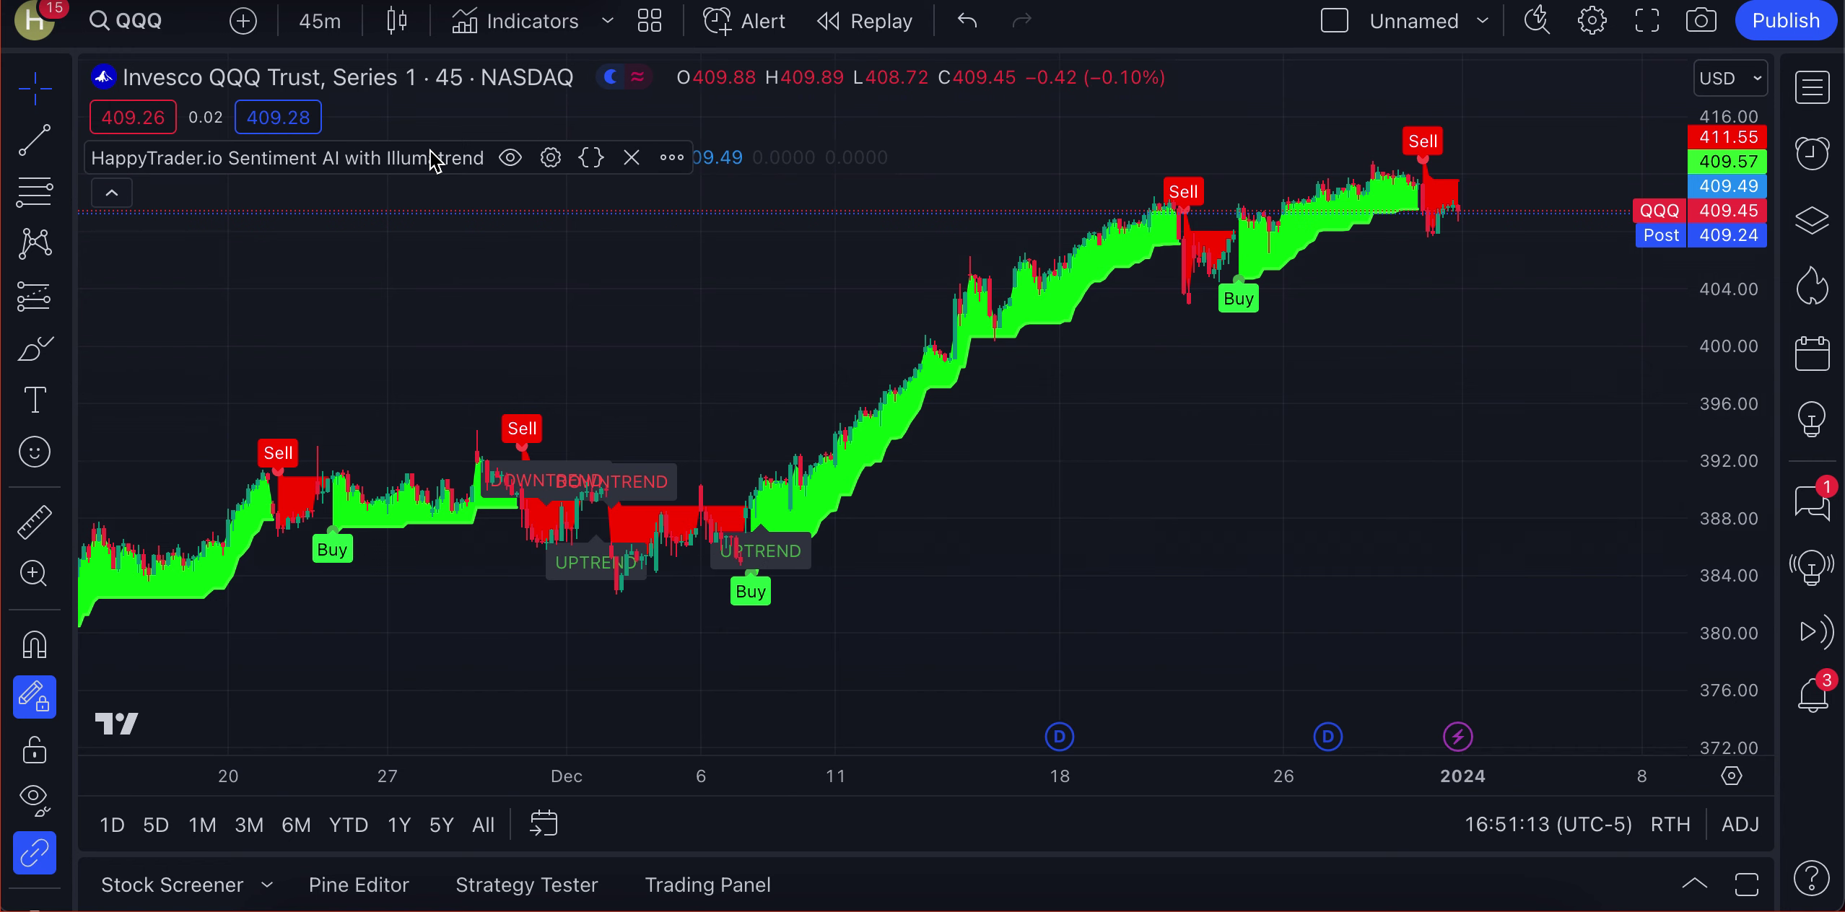
click(672, 157)
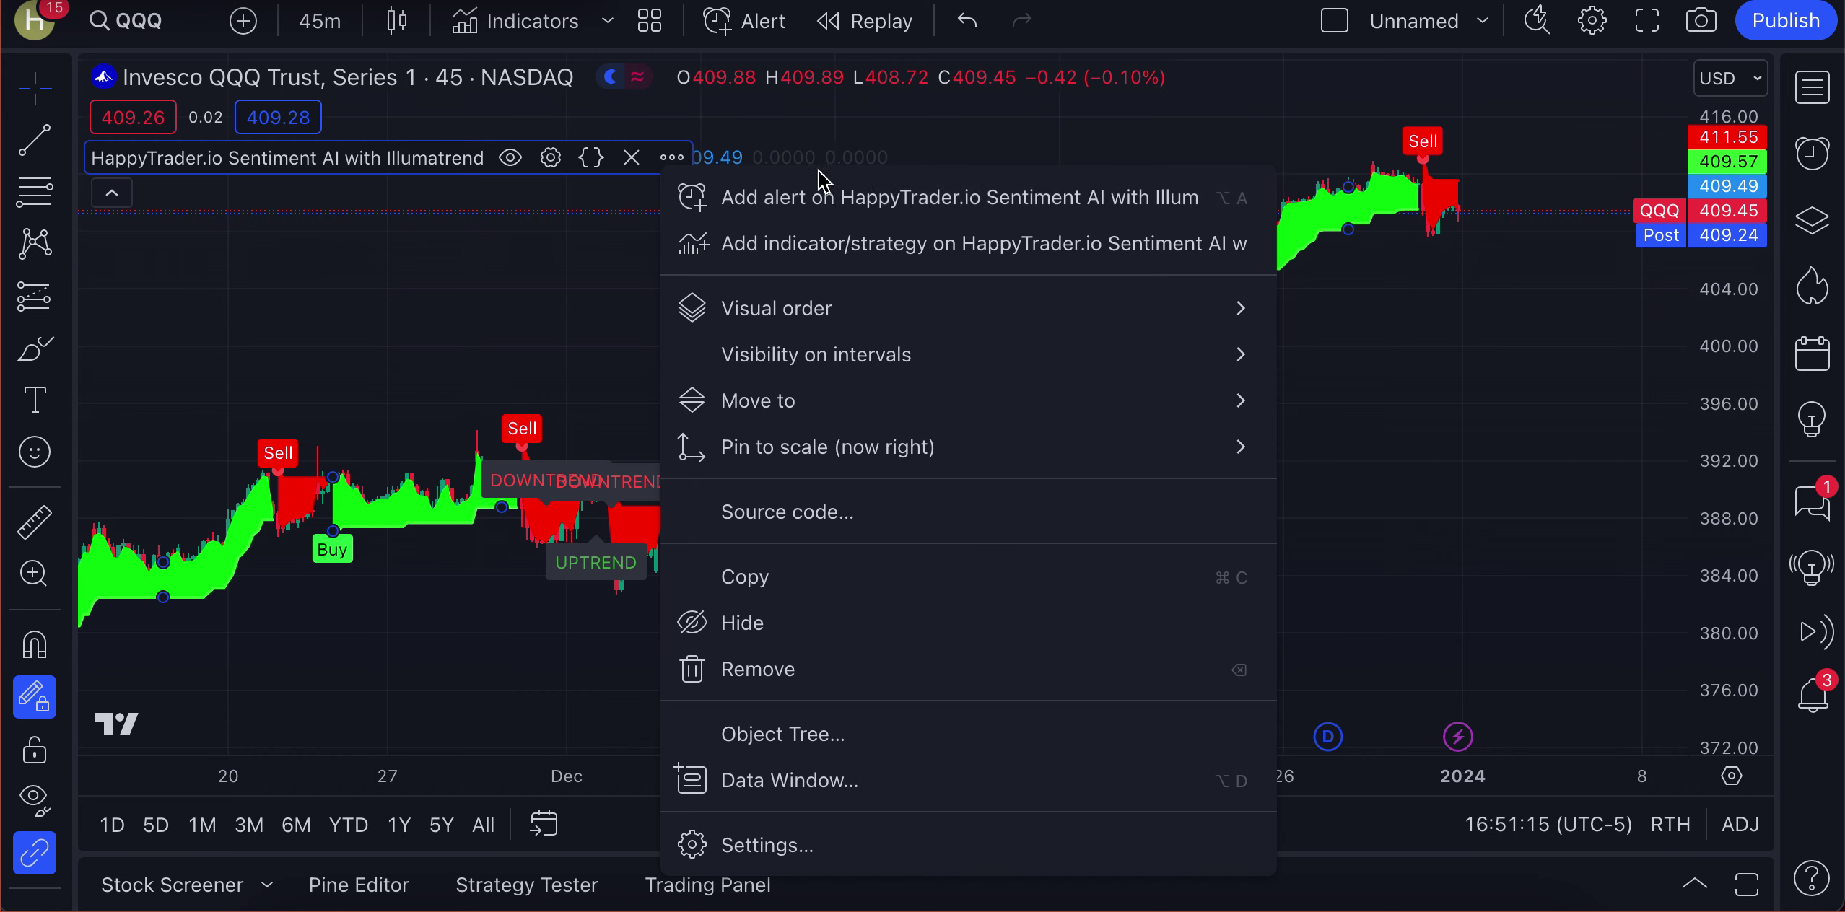
click(866, 197)
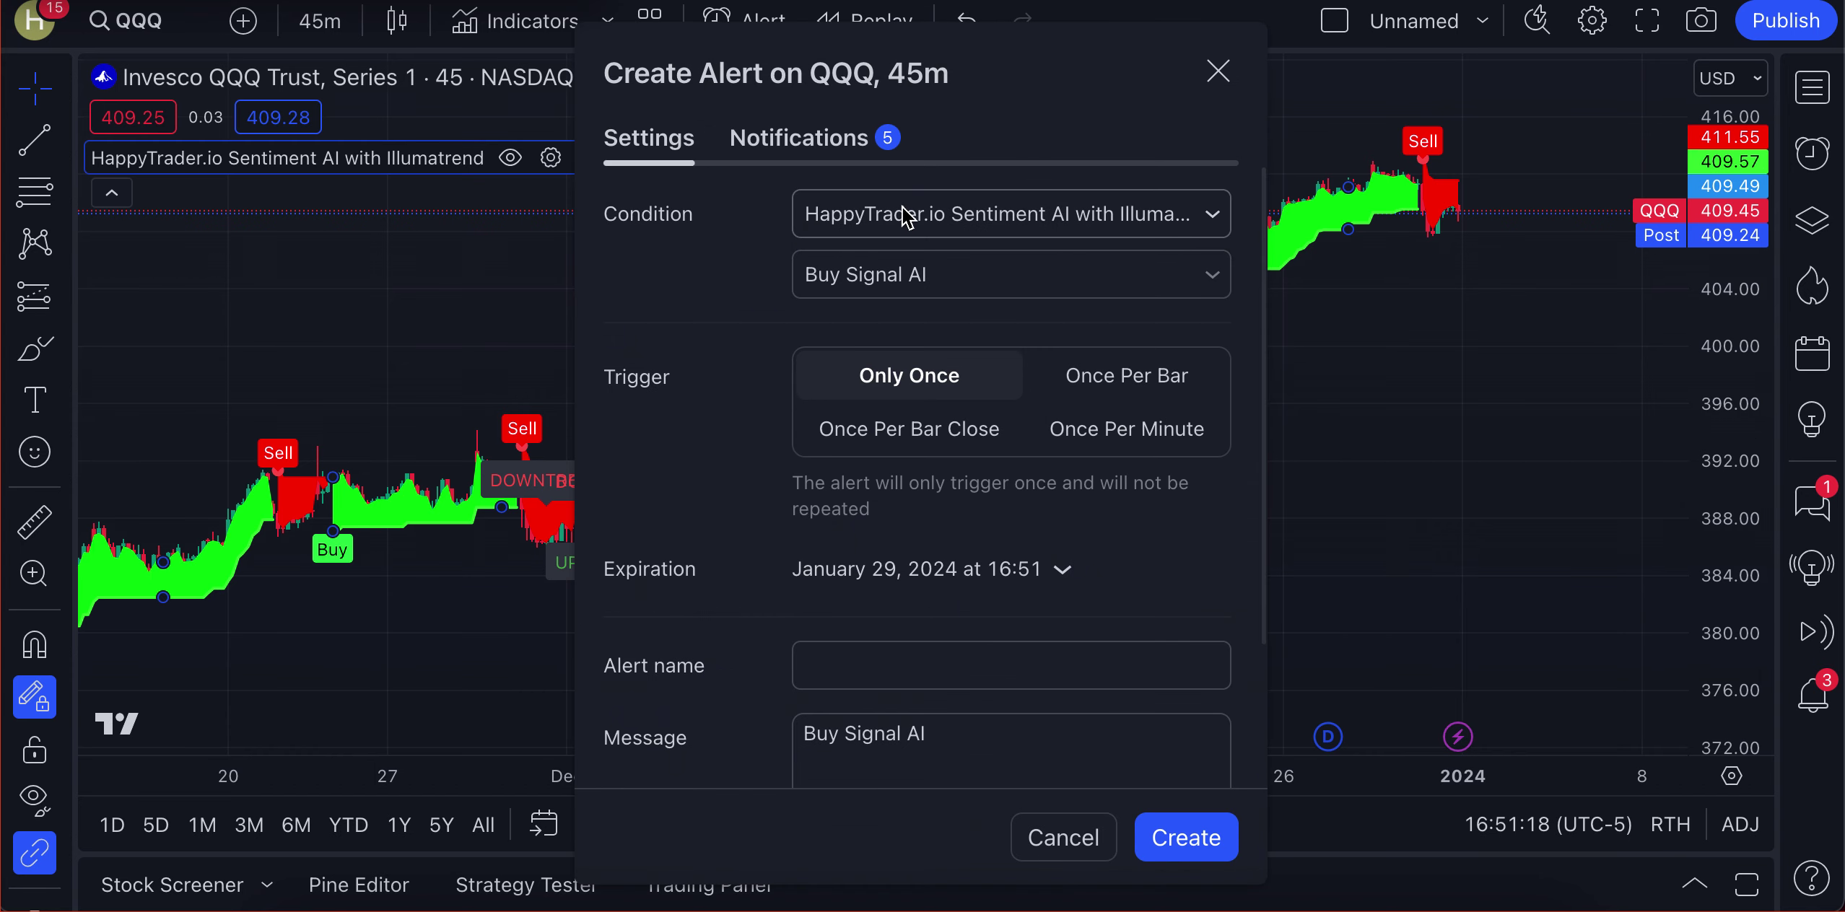
click(940, 278)
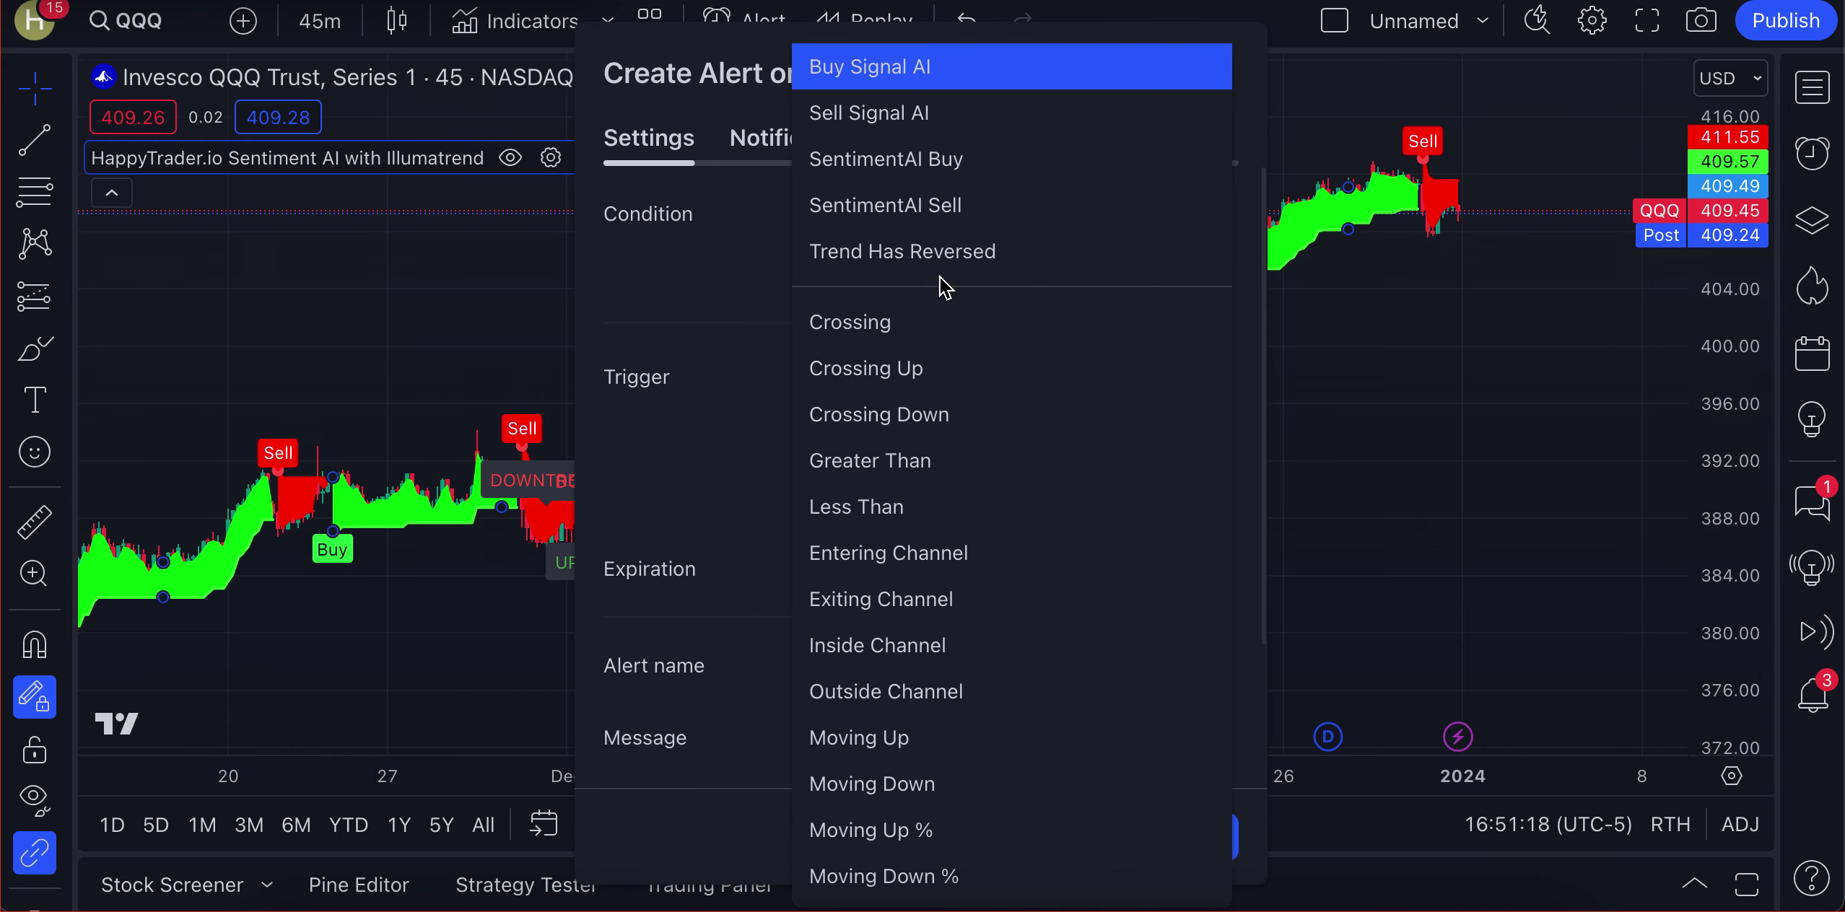
click(915, 169)
click(835, 144)
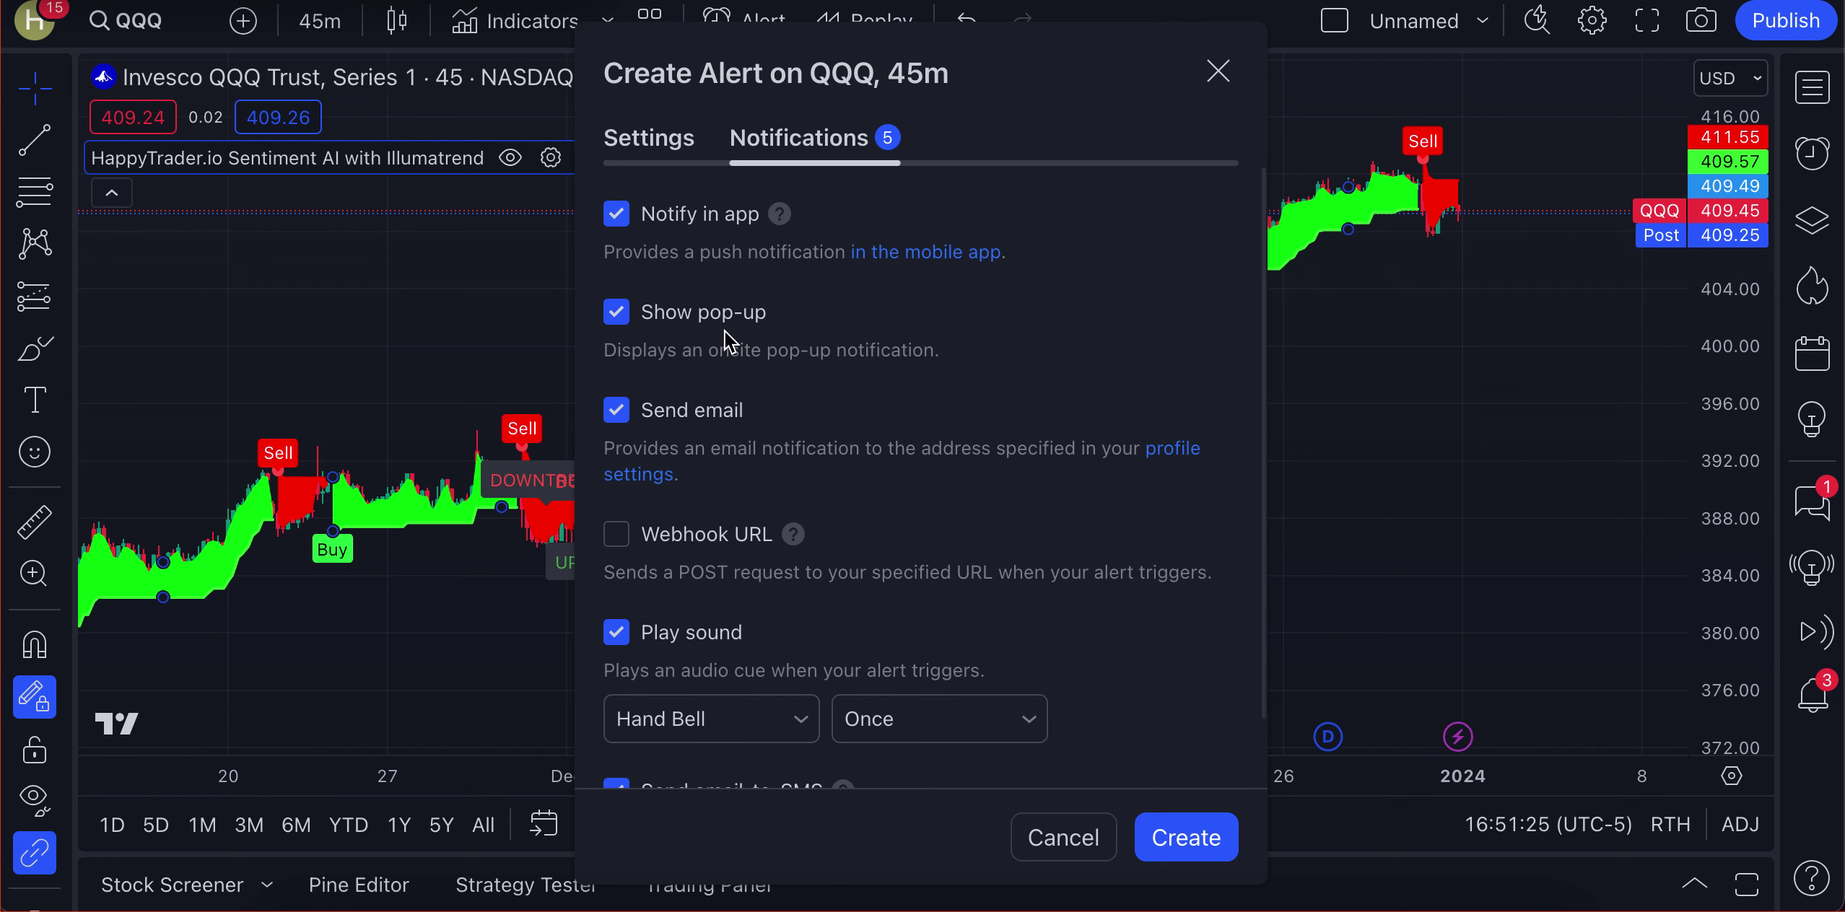
scroll(743, 570, down, 1)
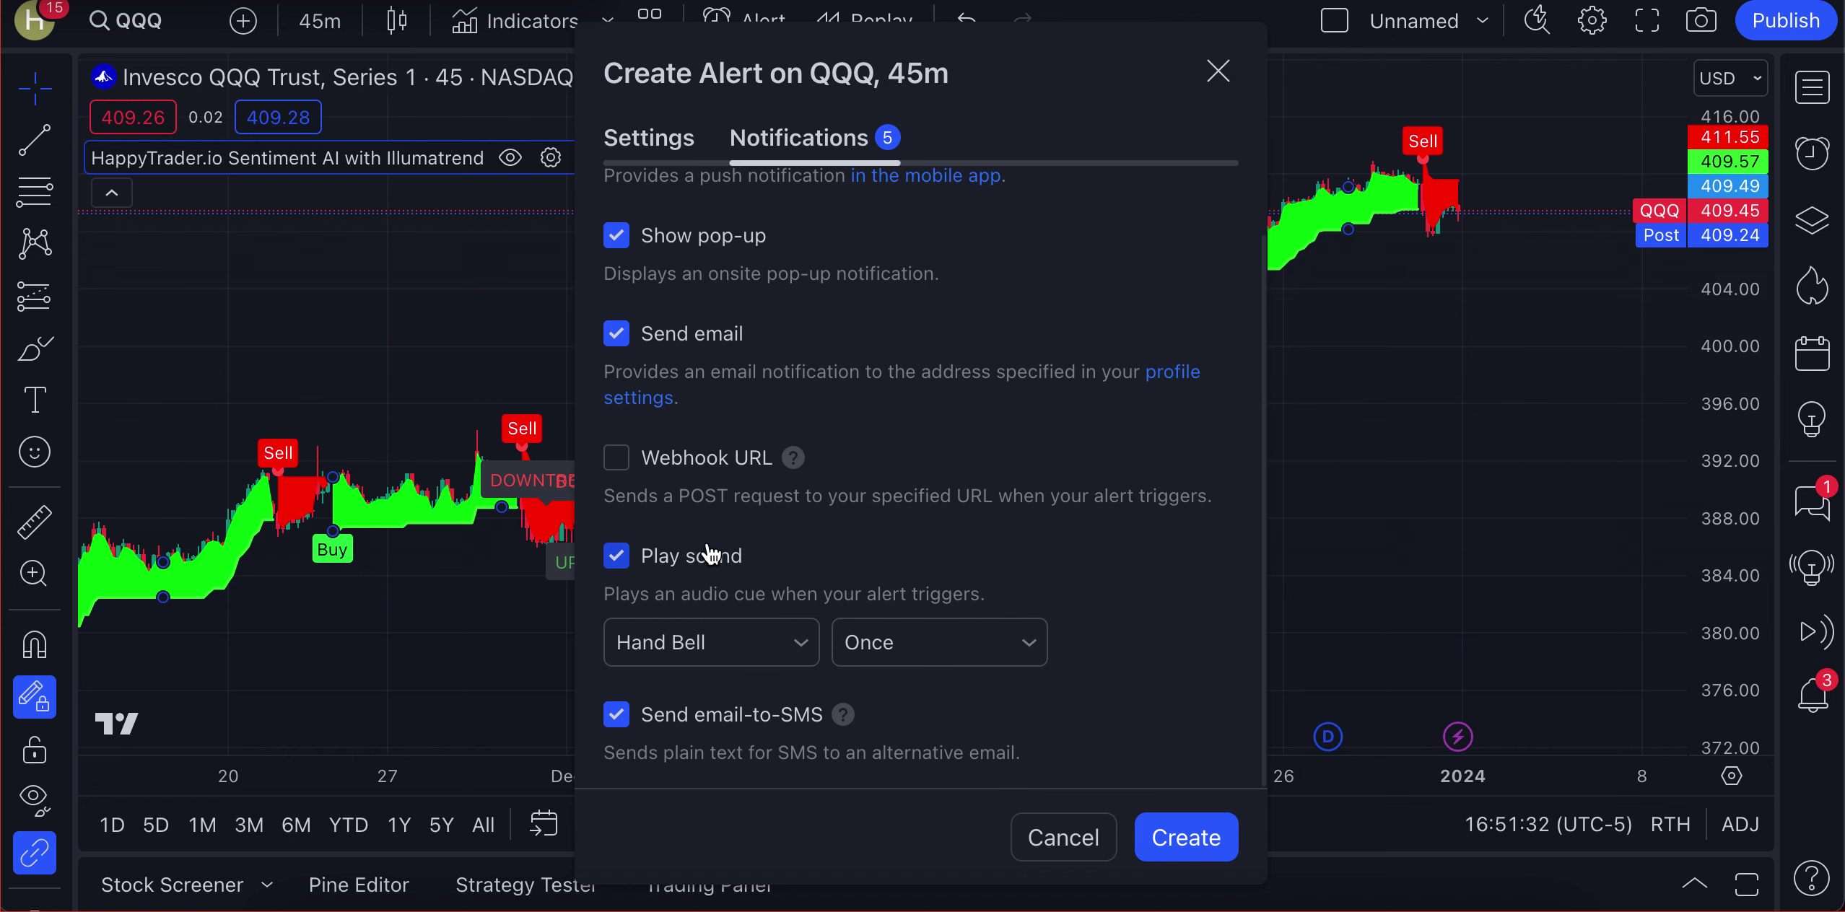
click(1080, 841)
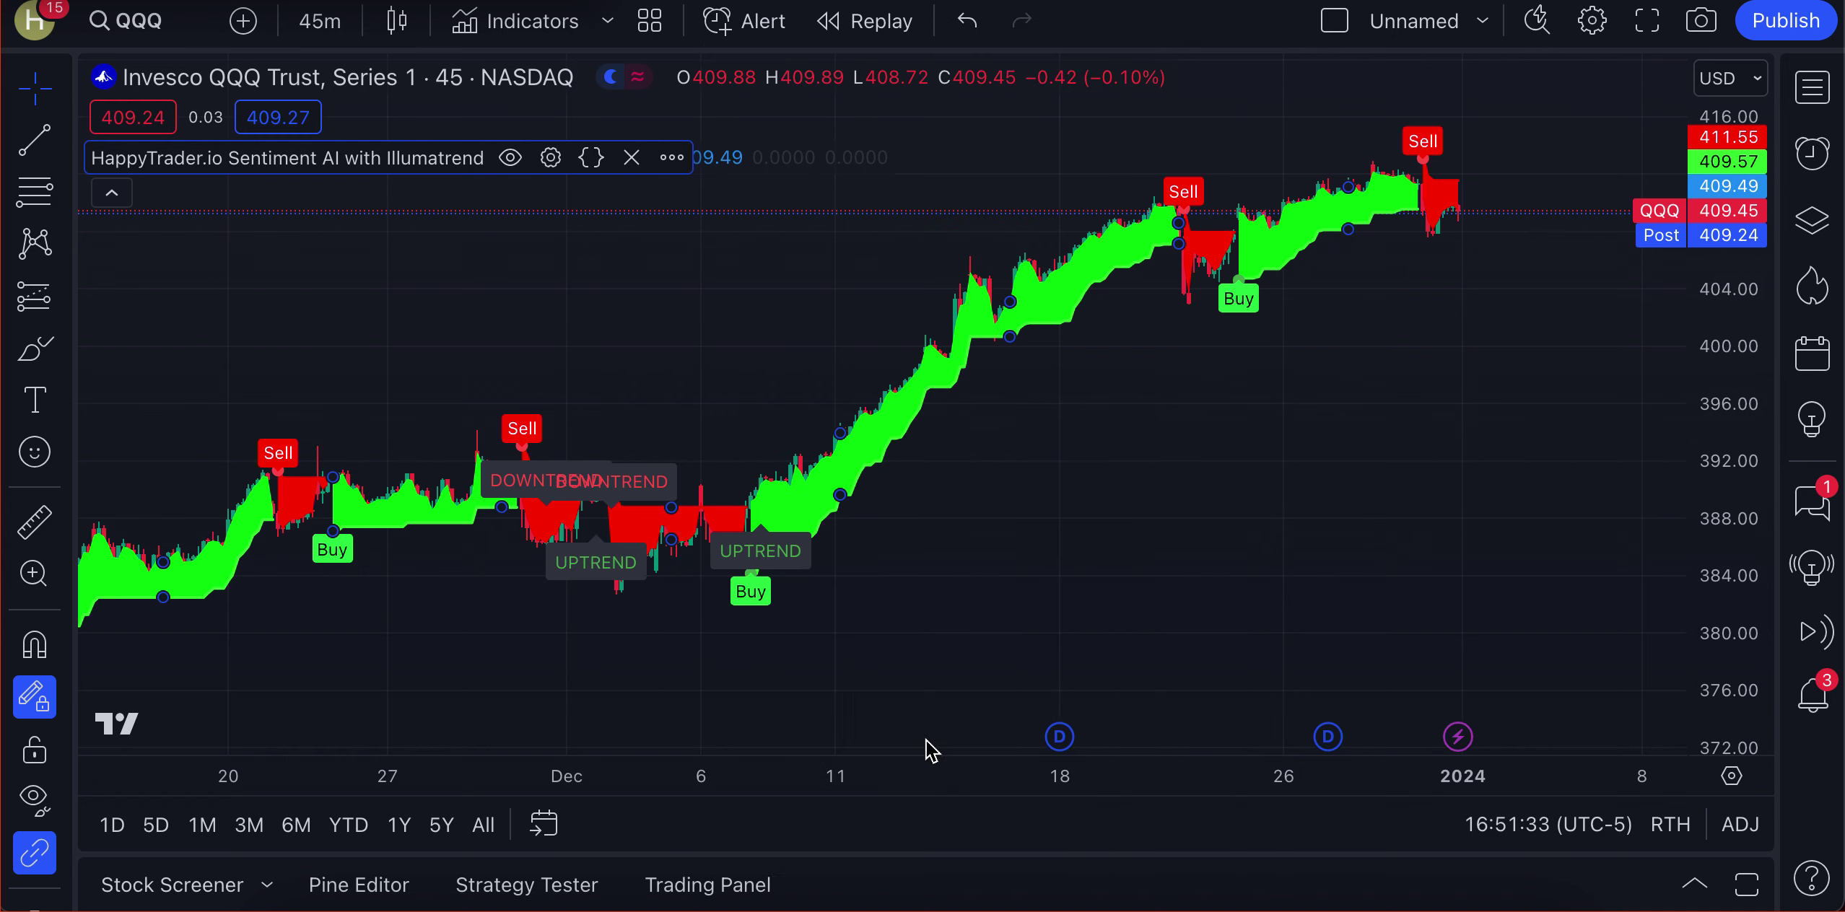
Switch to the Power E*TRADE window and set up a paper trade order ticket to buy 100 shares of QQQ.
right_click(642, 906)
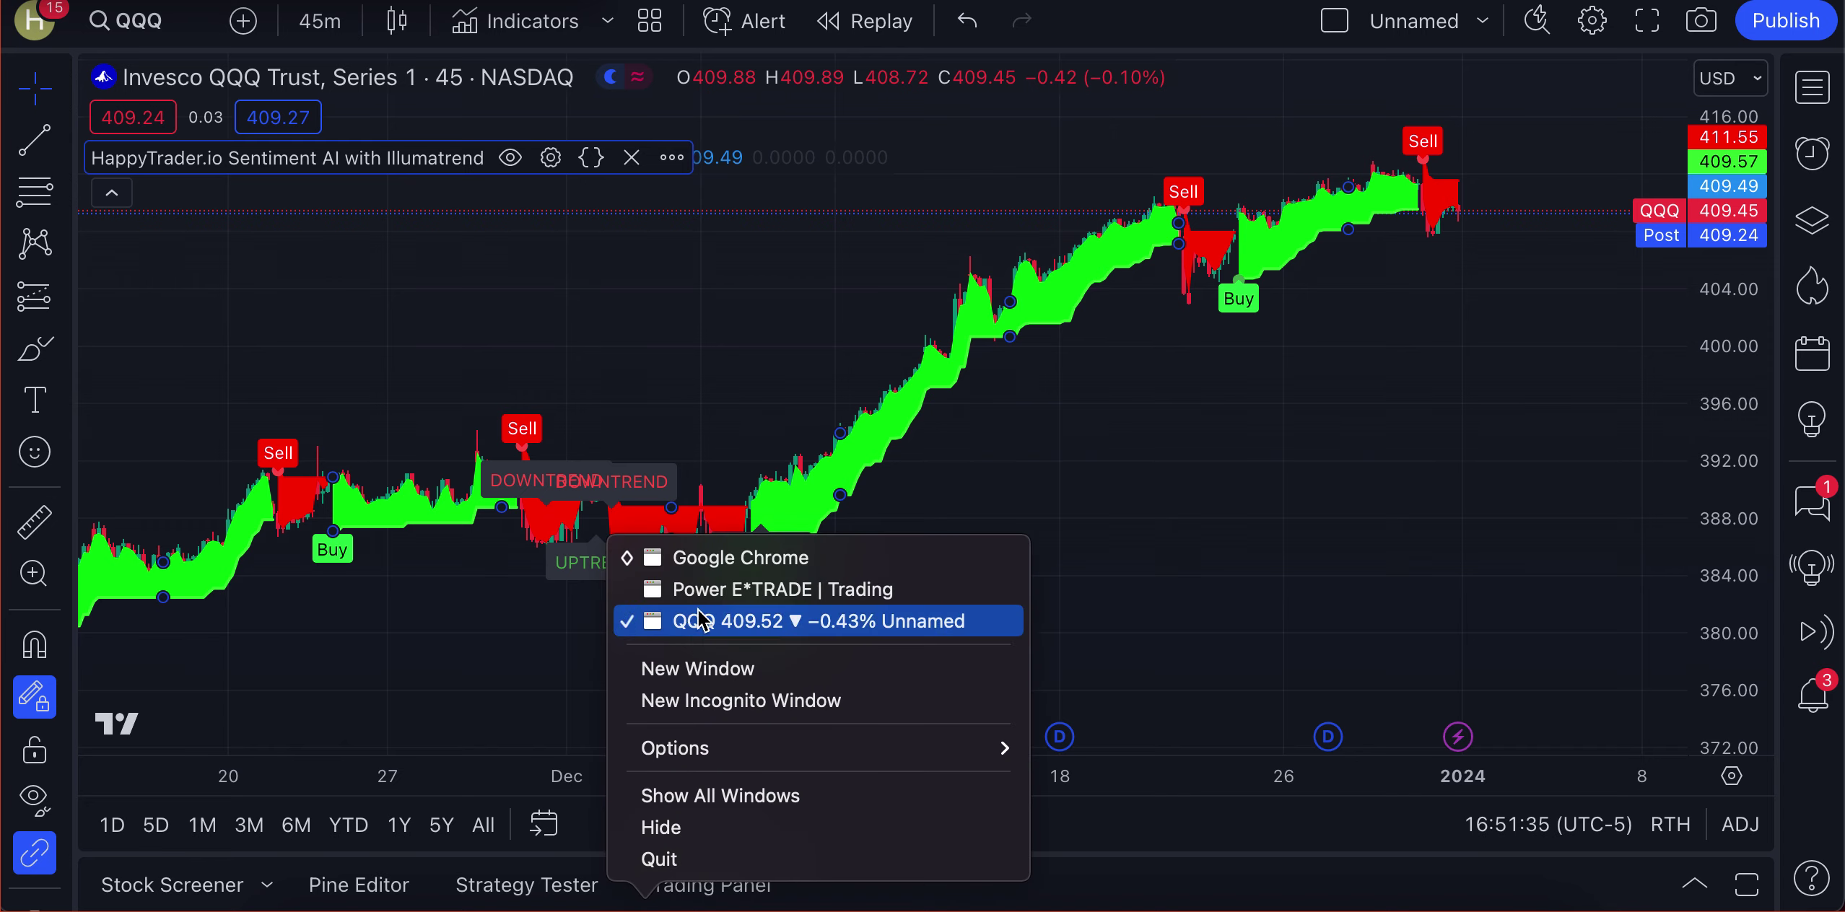
click(730, 590)
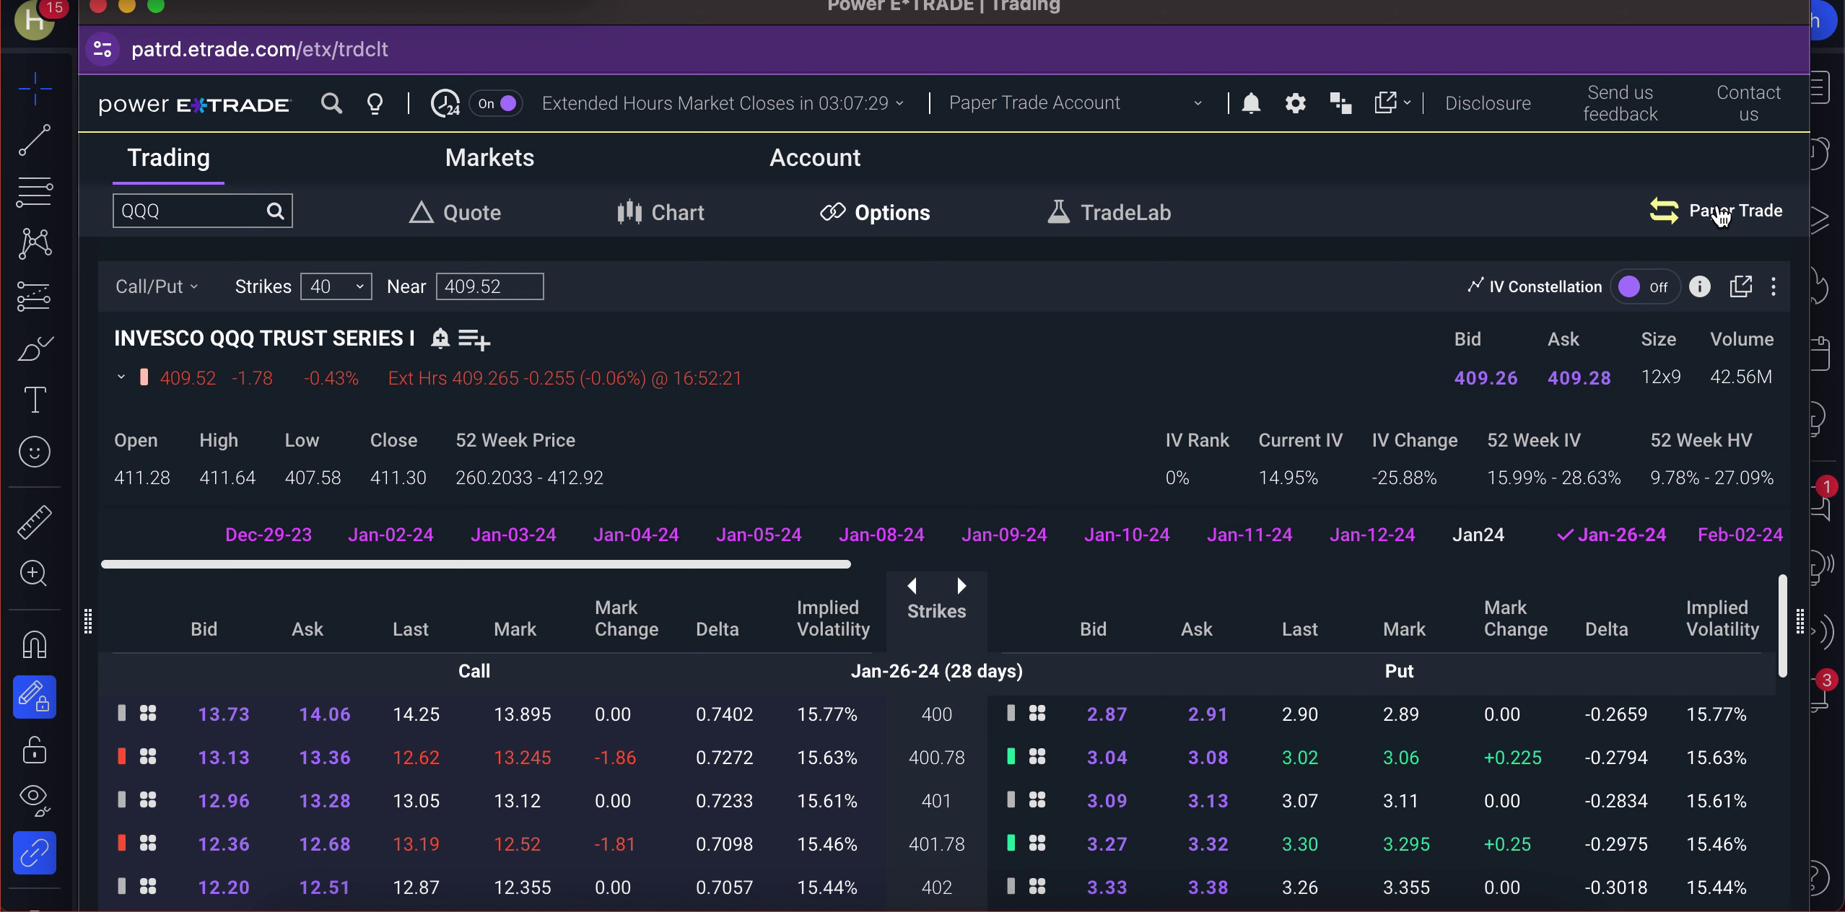
click(1722, 216)
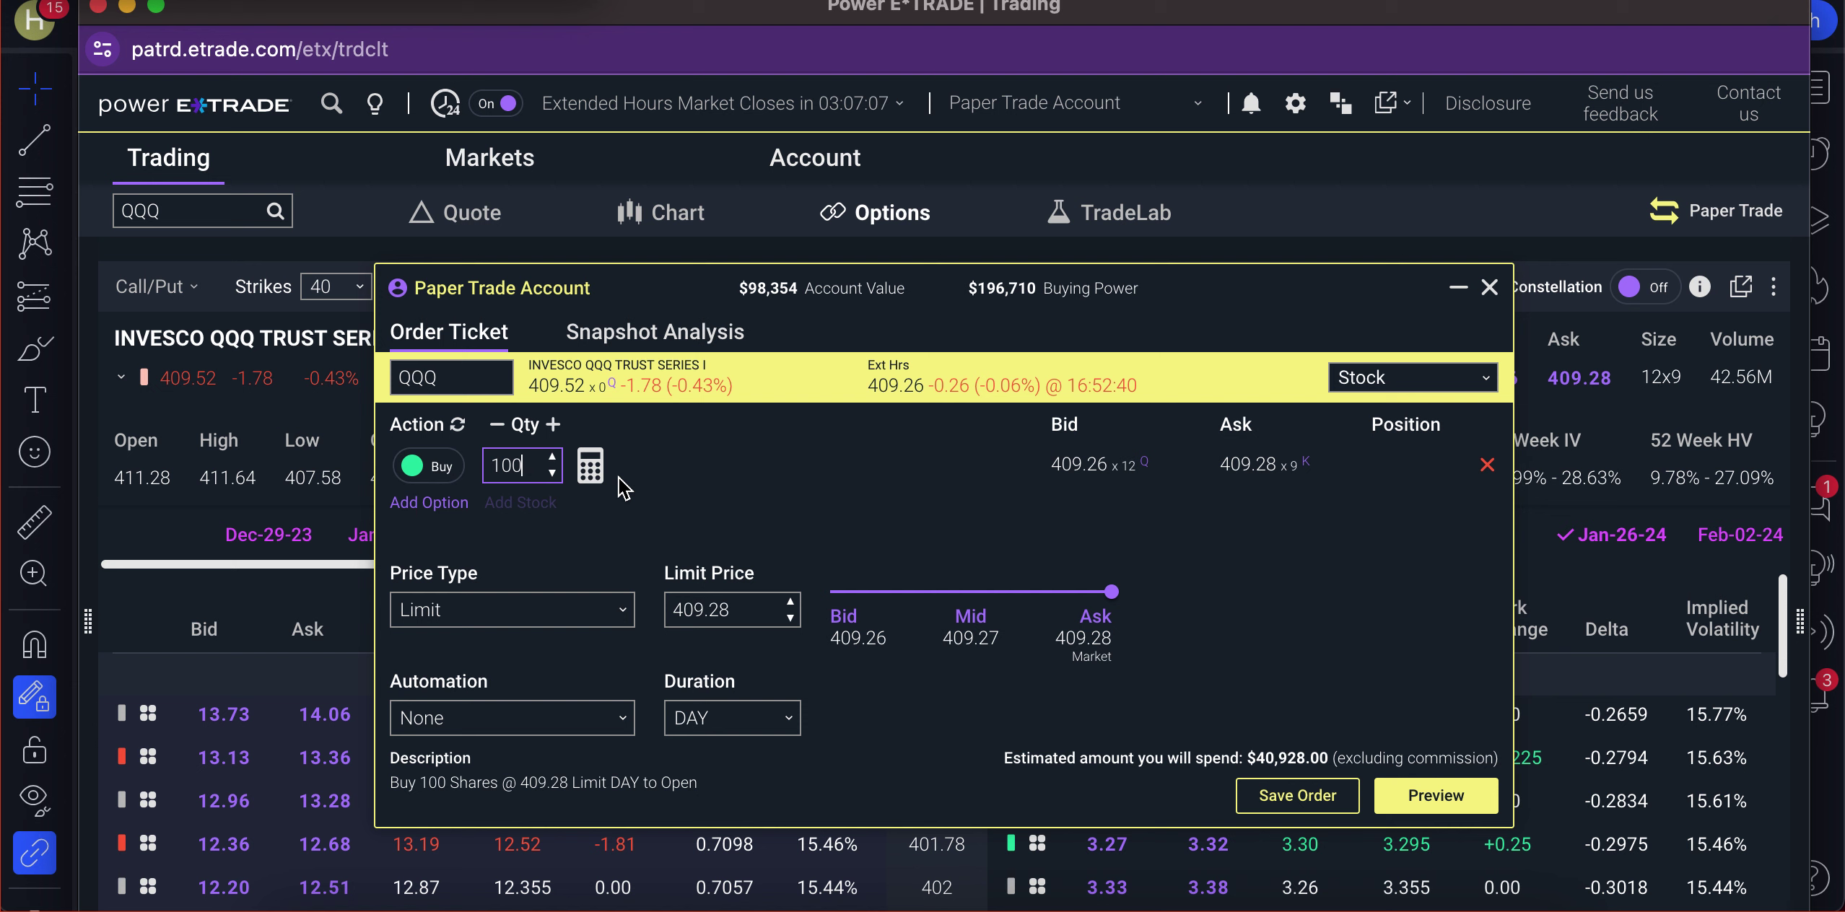
Examine the snapshot analysis of the 100-share order, checking risk, reward and break-even along the profit and loss graph.
click(685, 345)
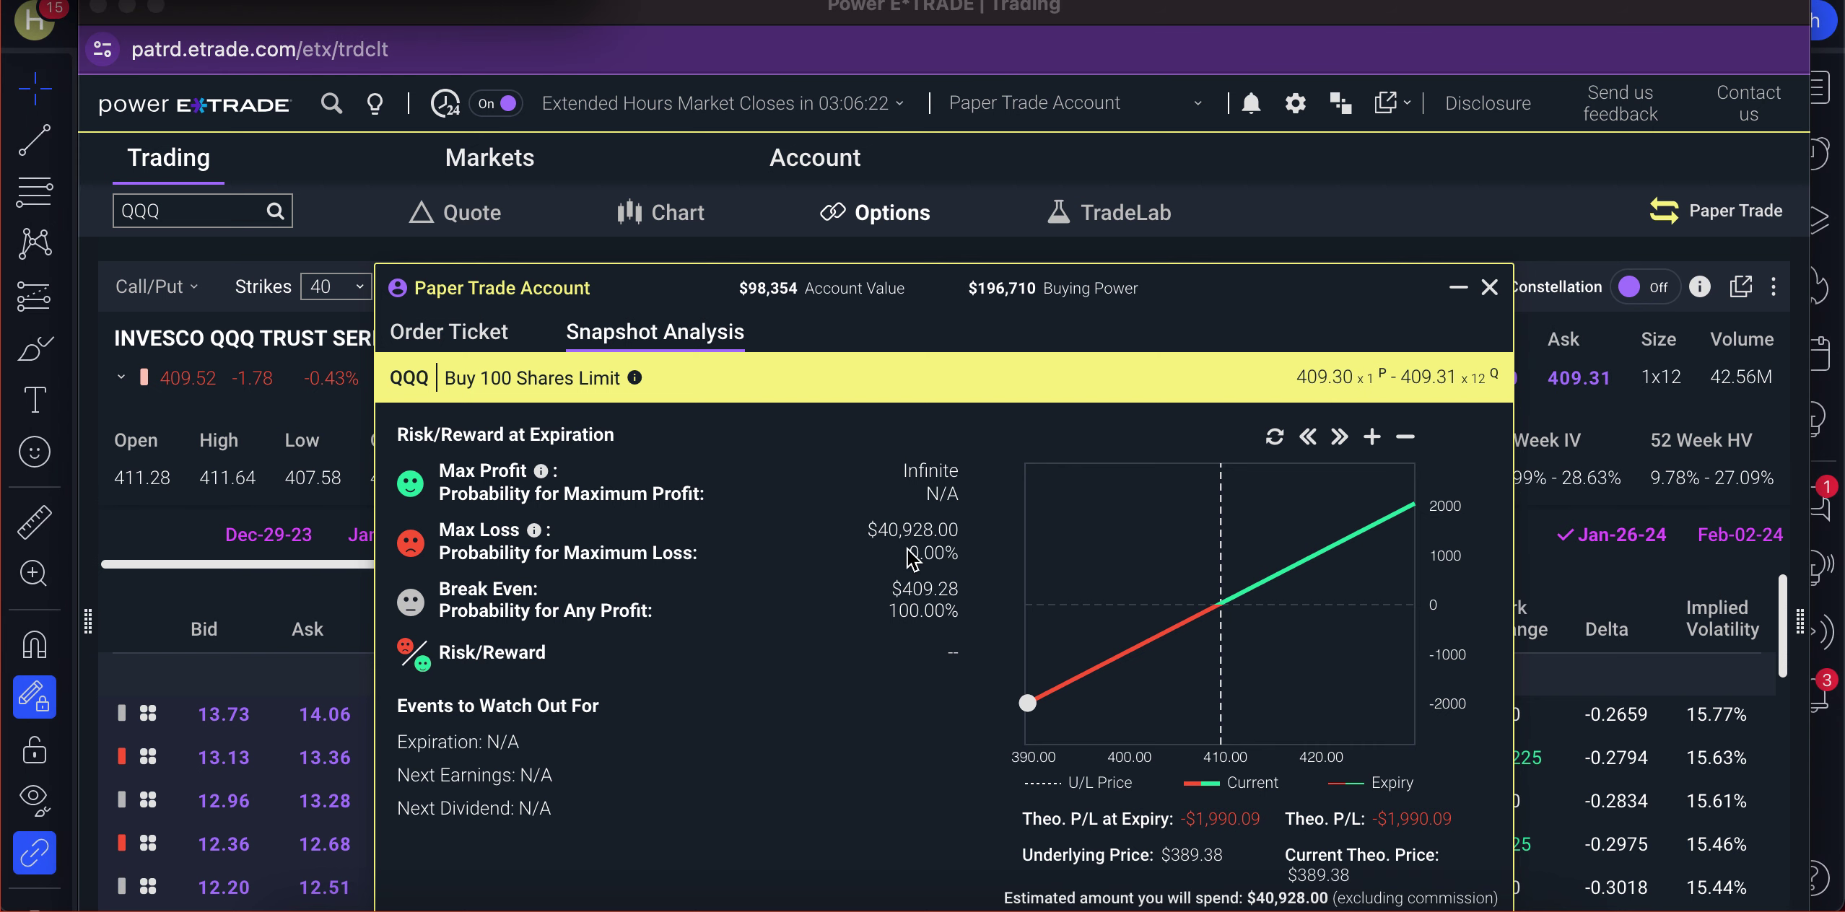
click(1307, 620)
click(1220, 605)
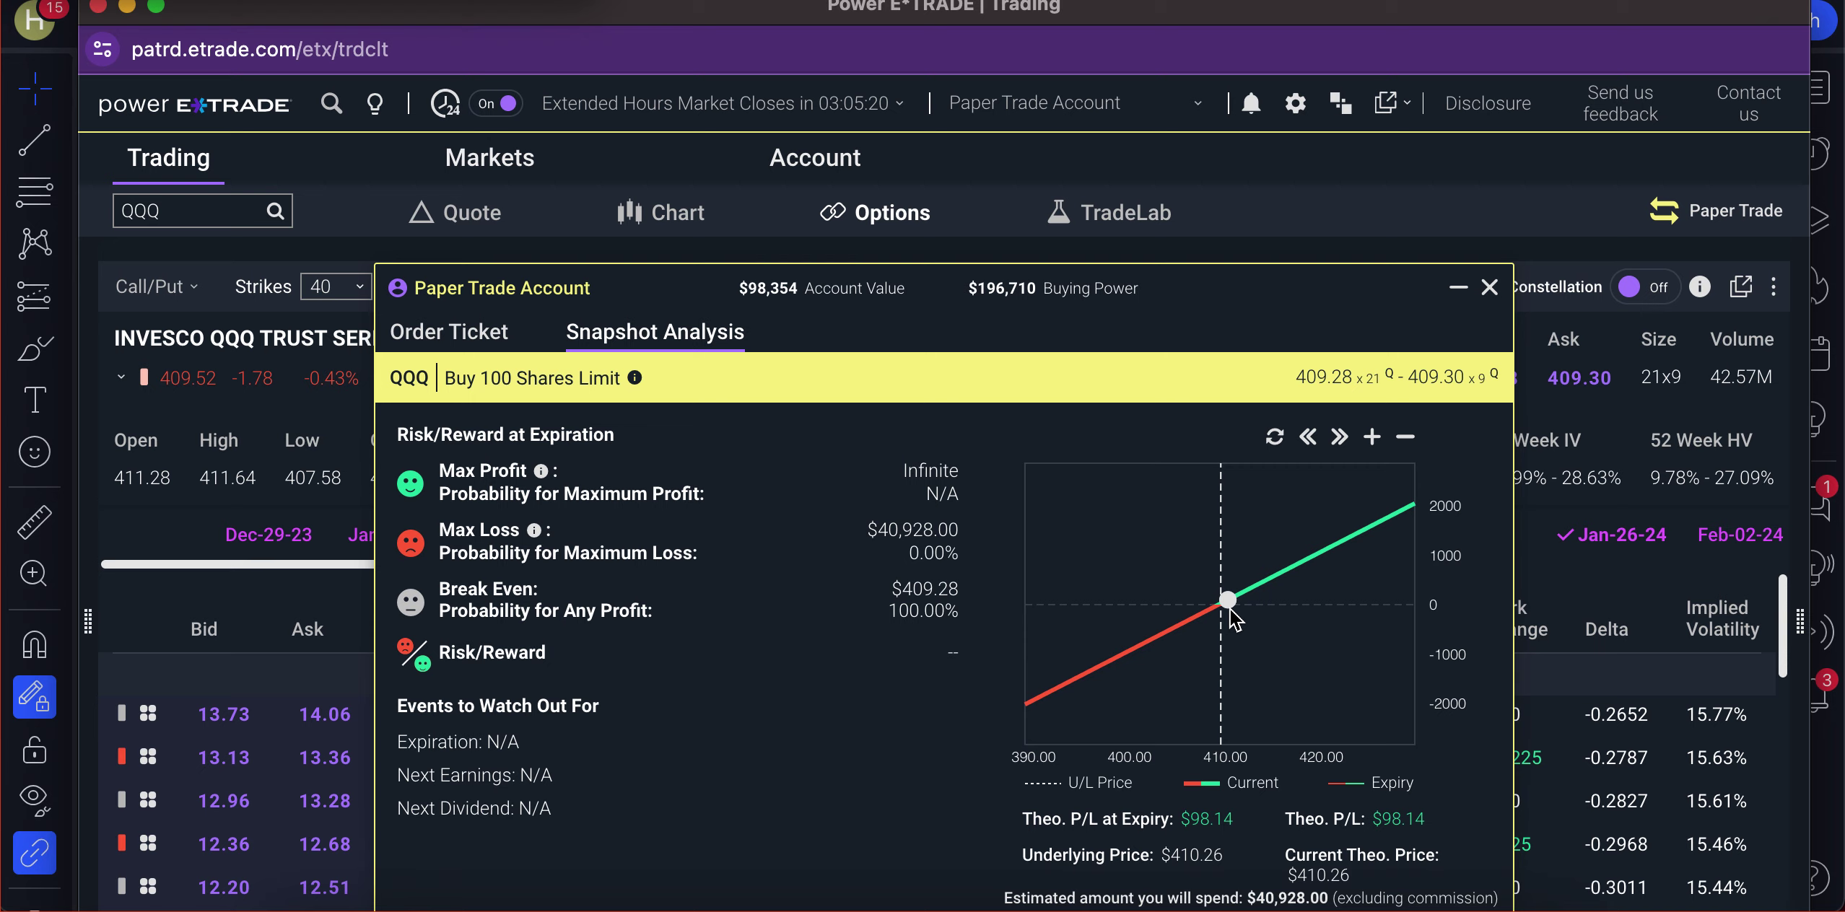
Check the QQQ chart with its buy and sell signals and return to the Power E*TRADE window.
key(super+Tab)
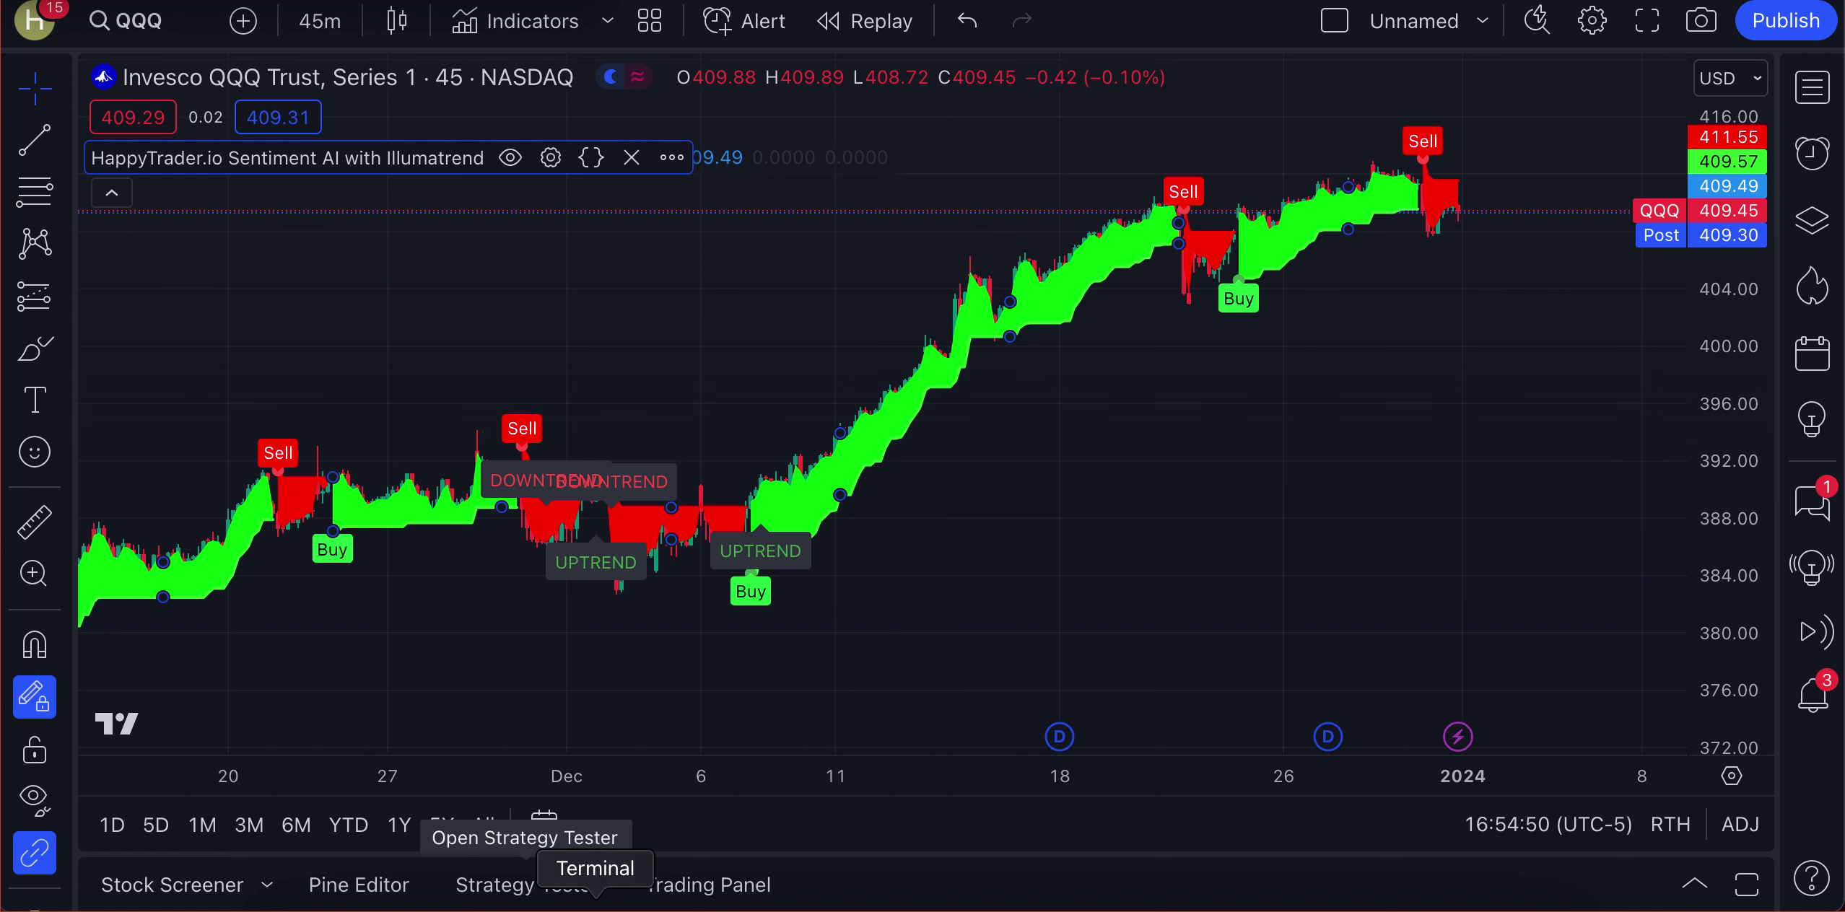
right_click(644, 903)
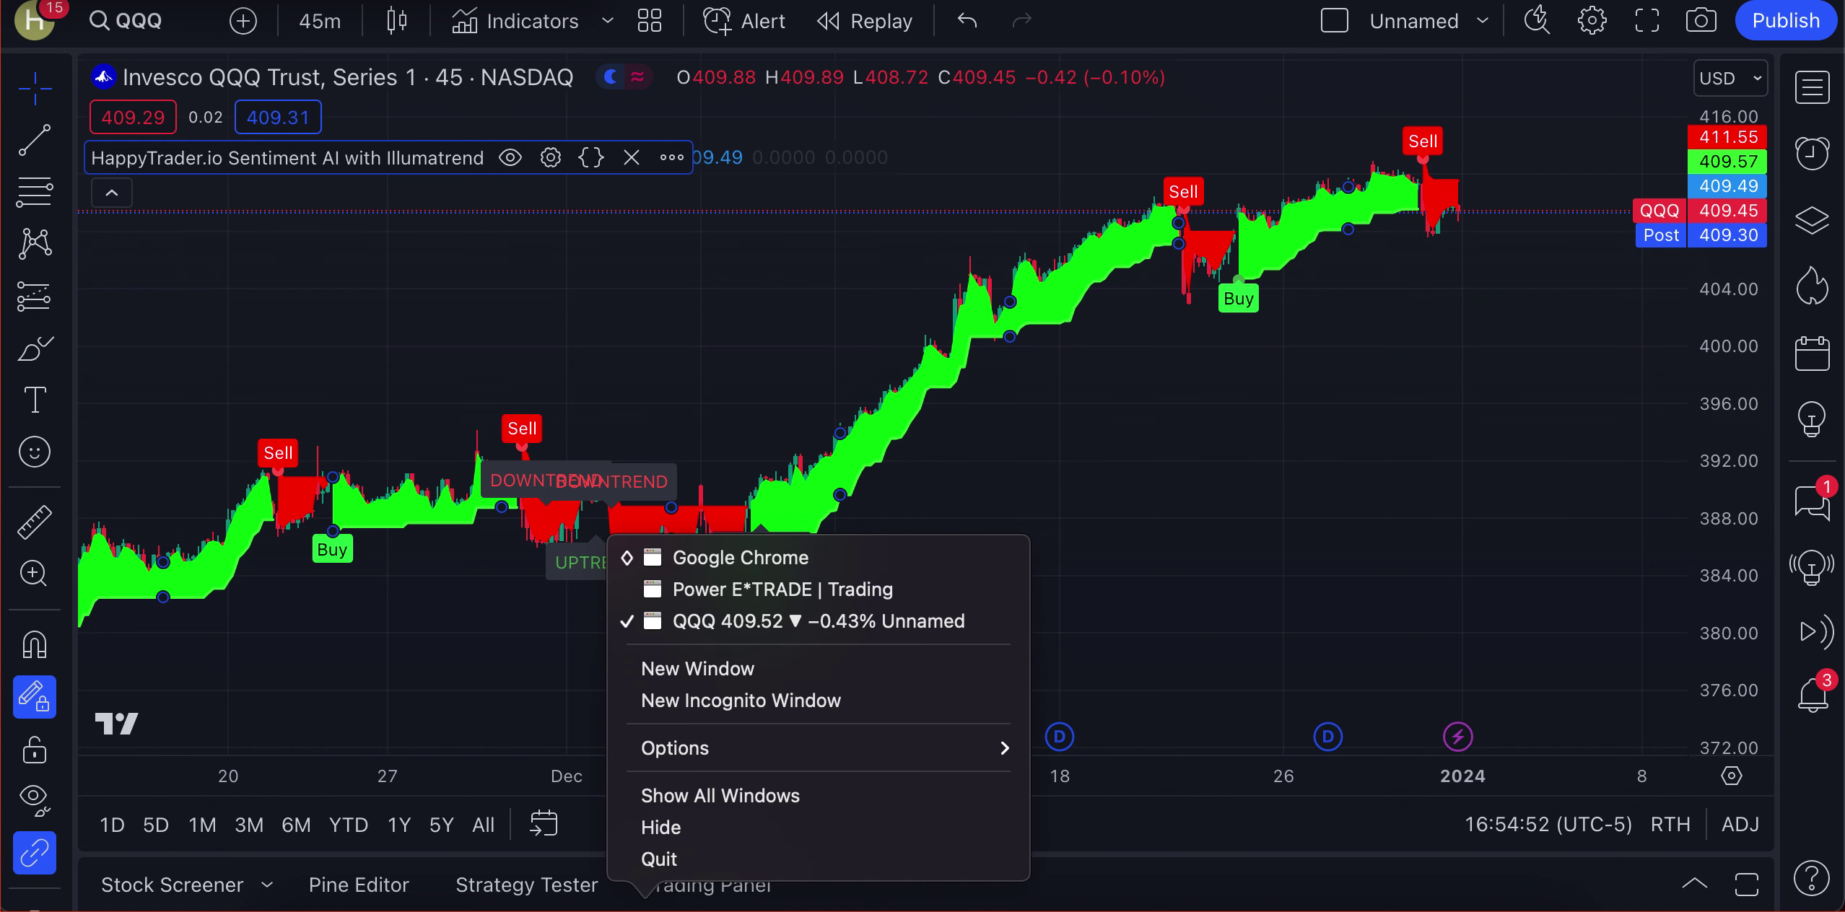
click(775, 595)
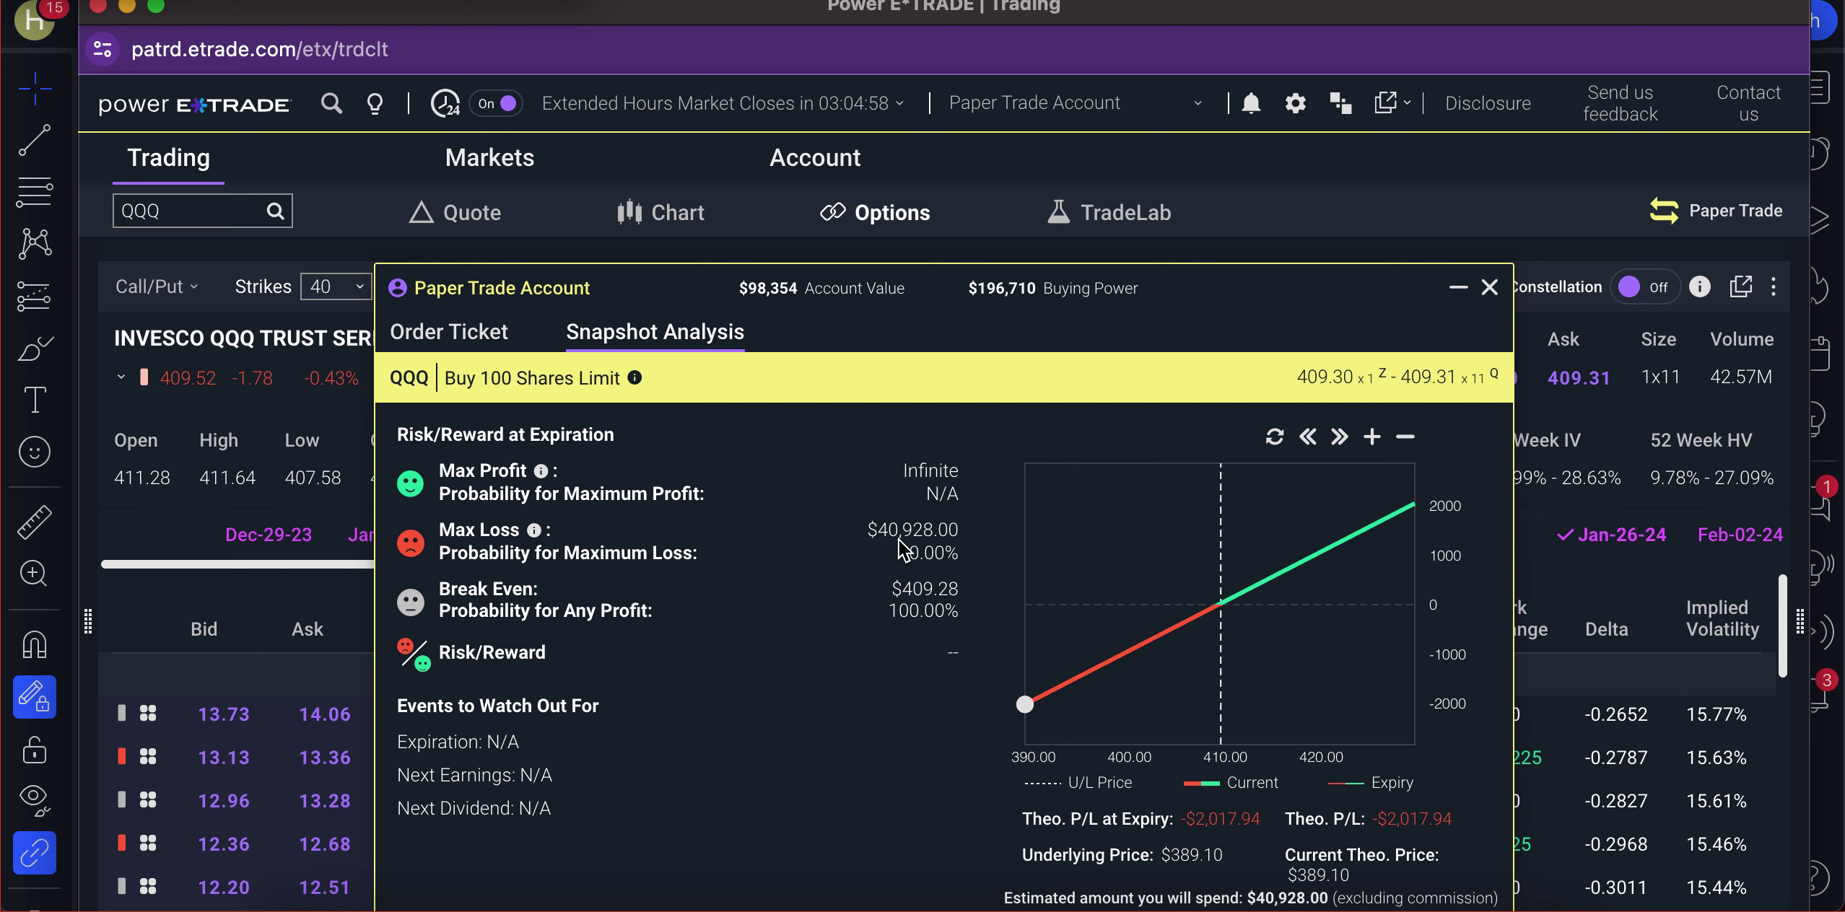
Change the paper trade order ticket from Stock to Call/Put and close the ticket.
click(469, 333)
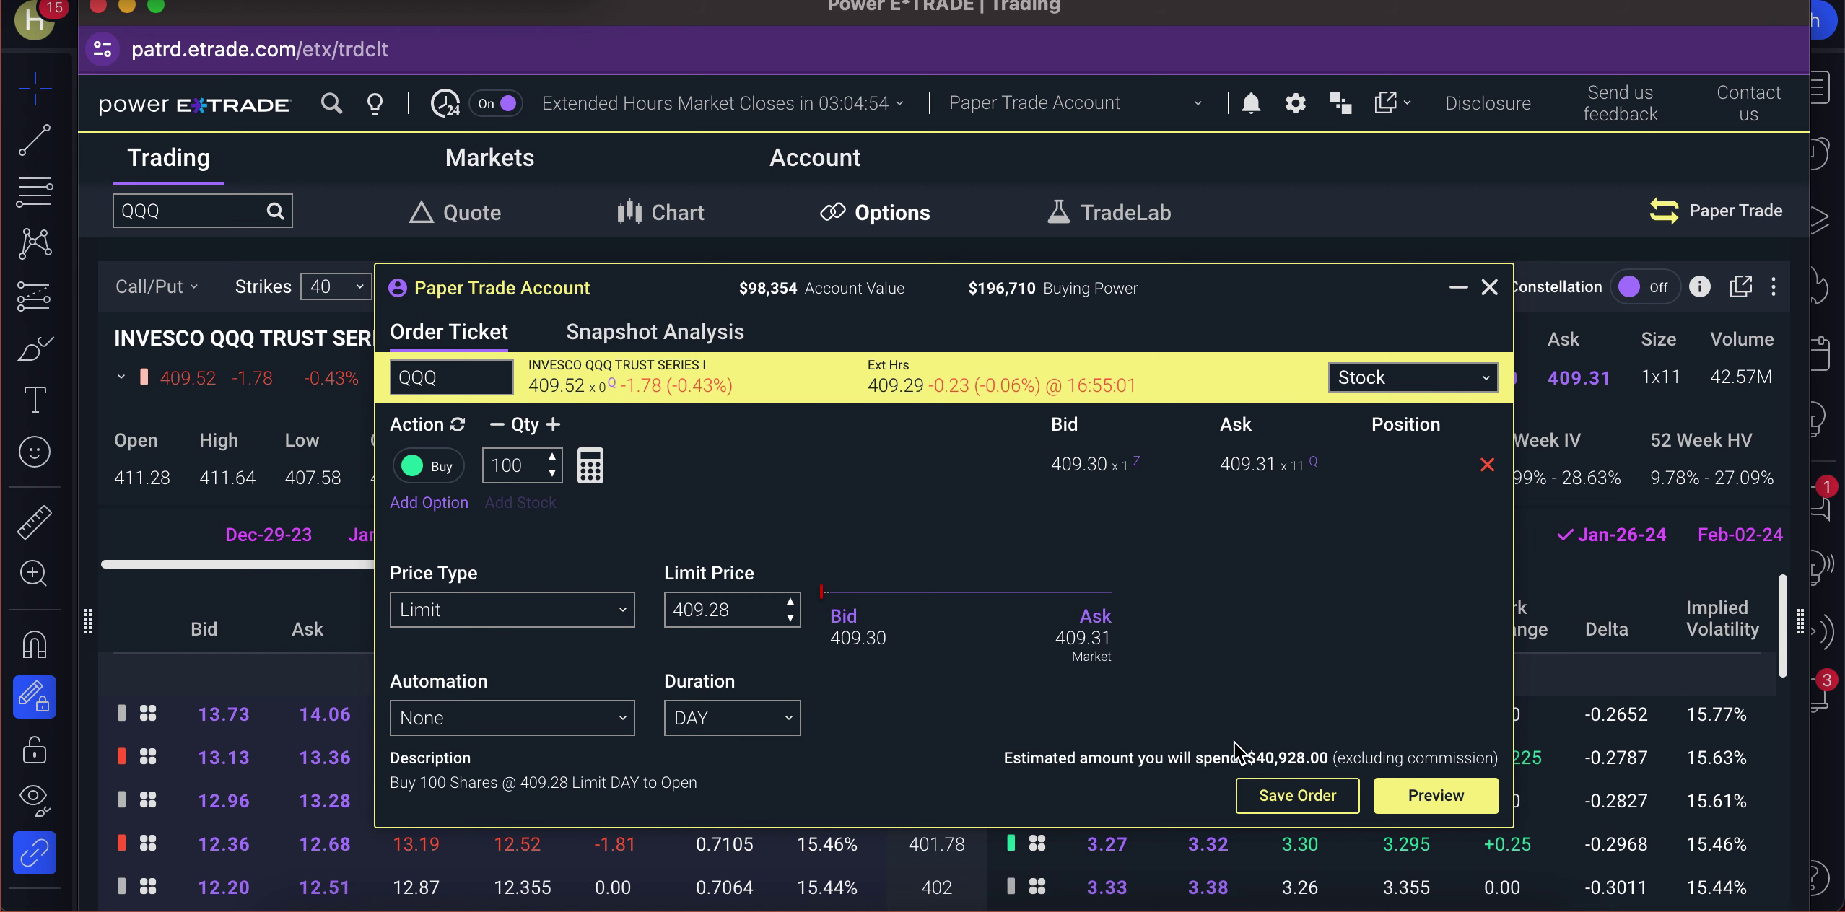
click(1378, 382)
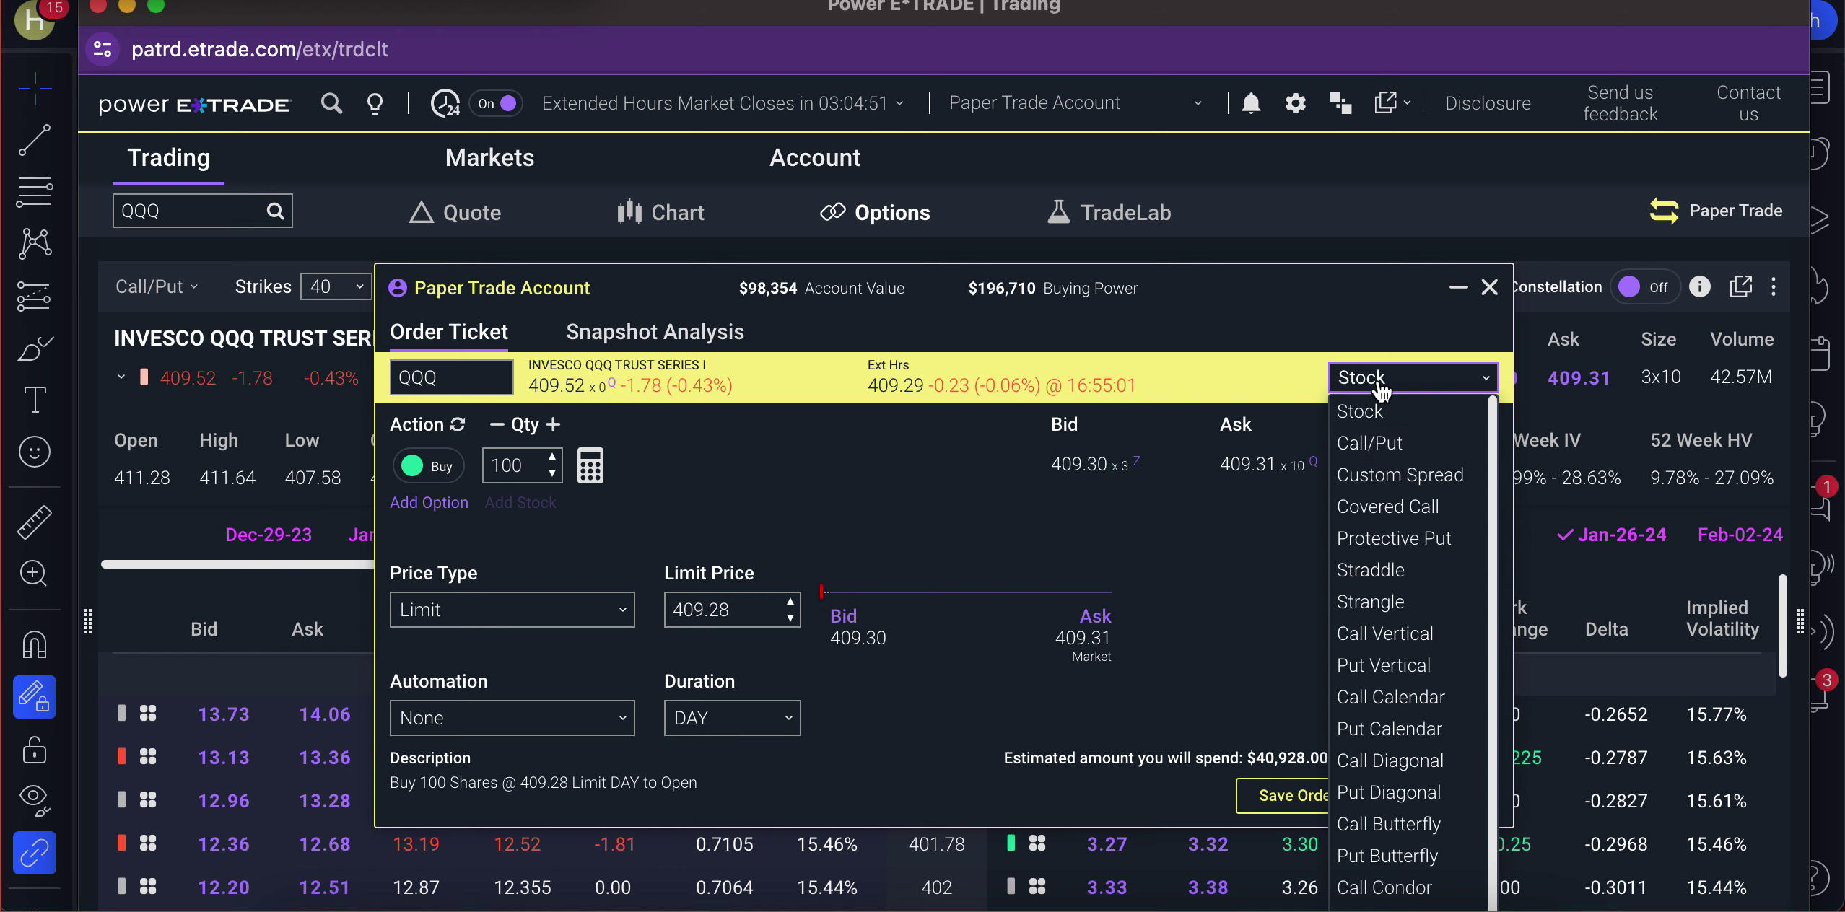
click(1380, 451)
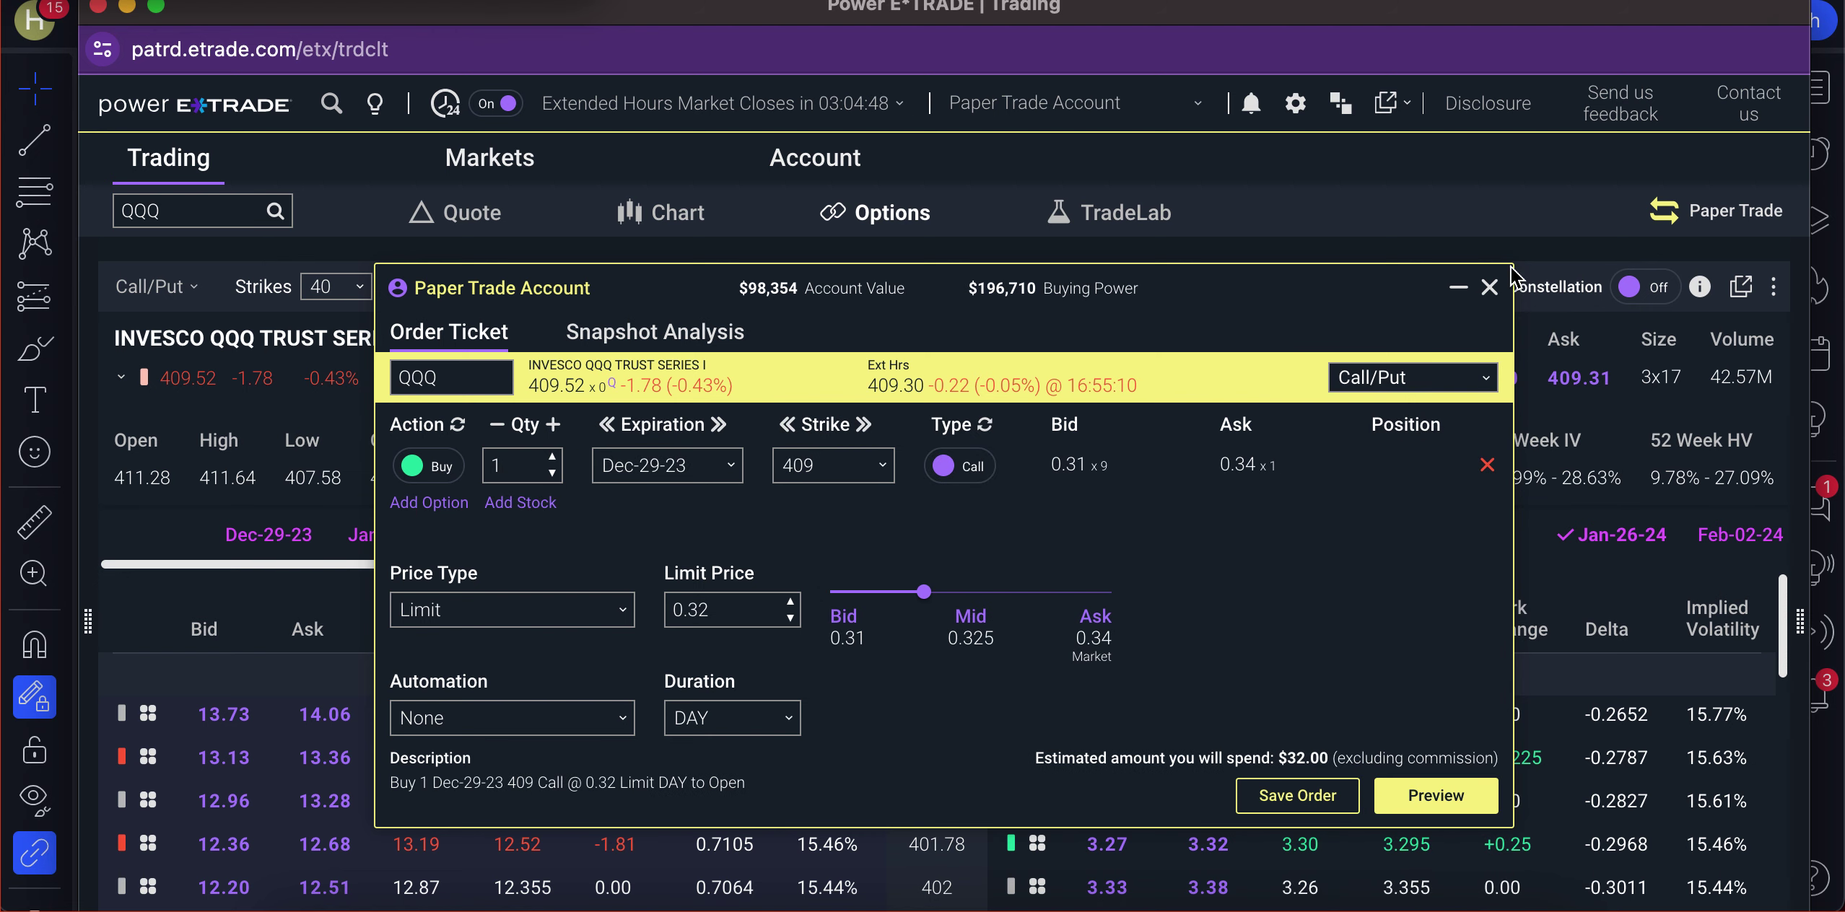
click(1490, 290)
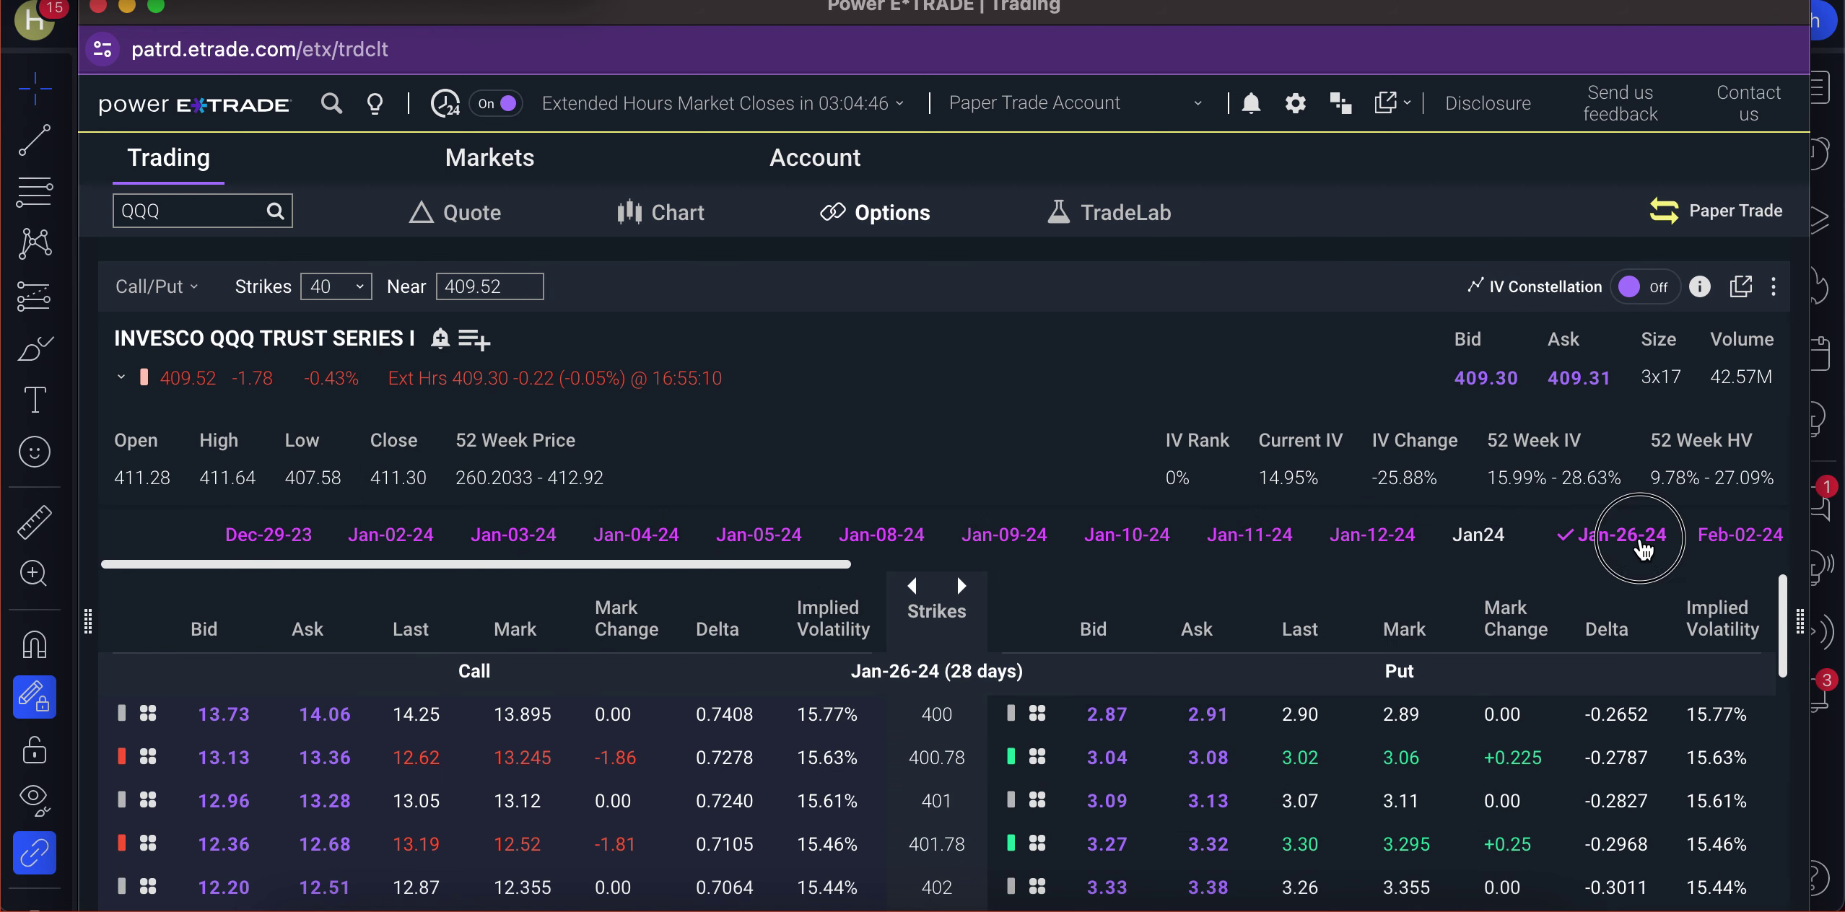
Collapse the Jan-26-24 option chain, browse the further expiration dates and reopen the Jan-26-24 chain.
click(1637, 534)
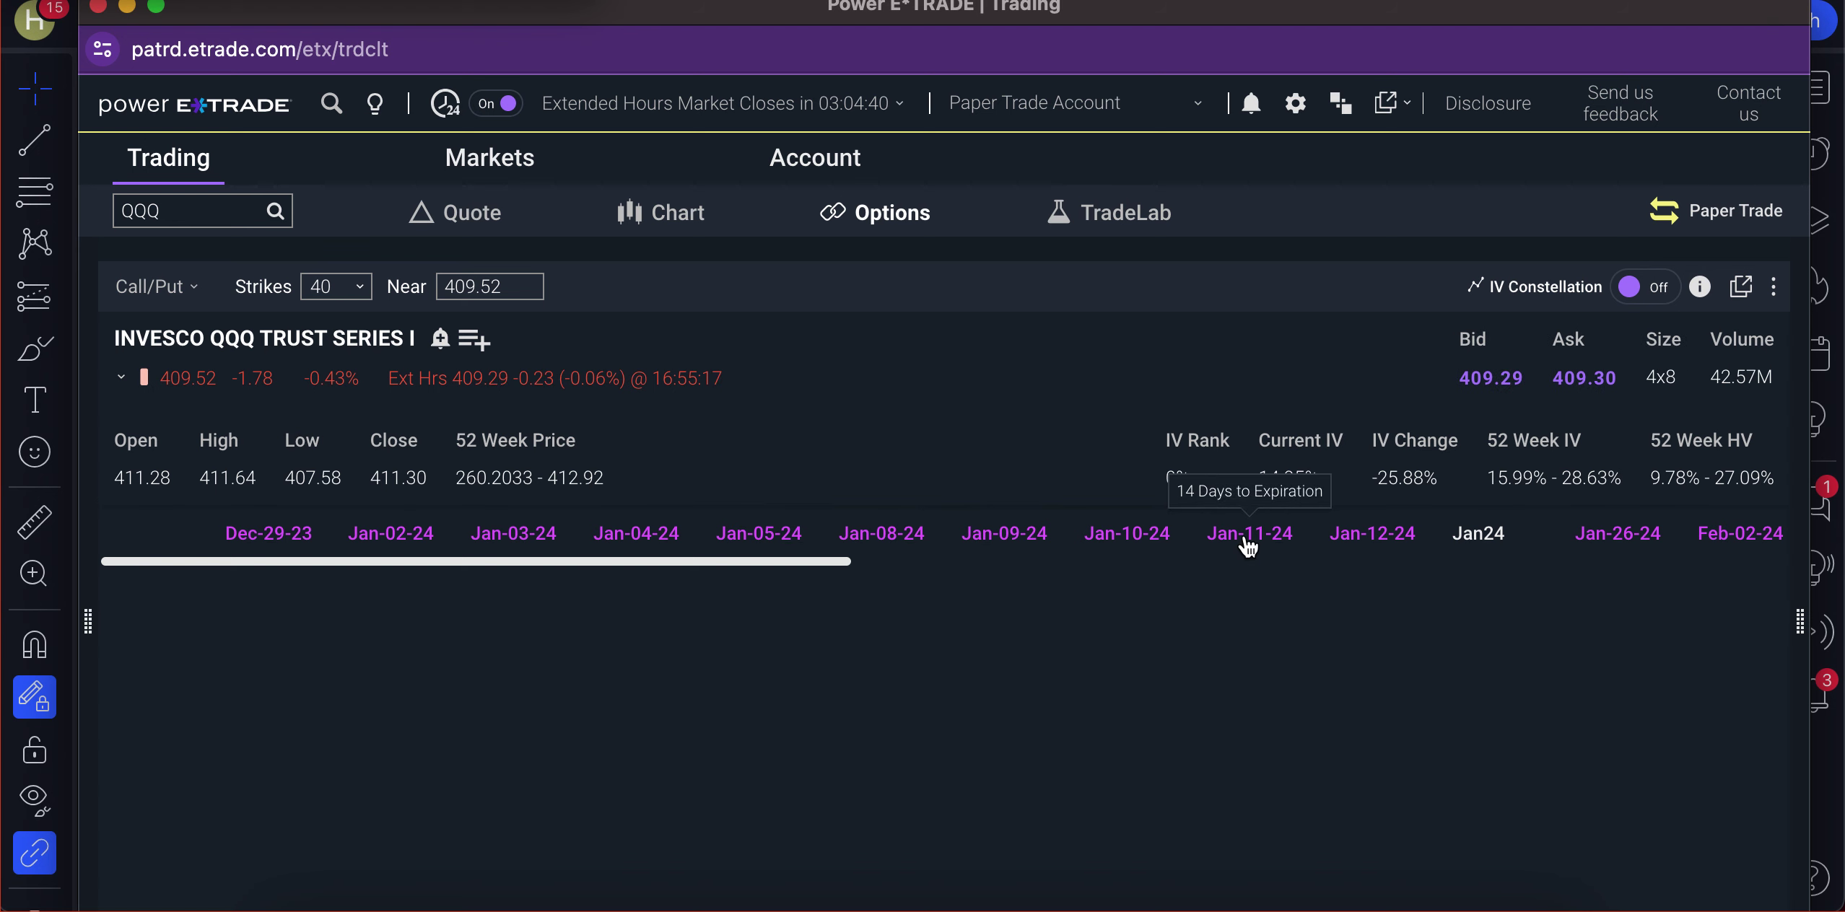
scroll(1359, 537, right, 10)
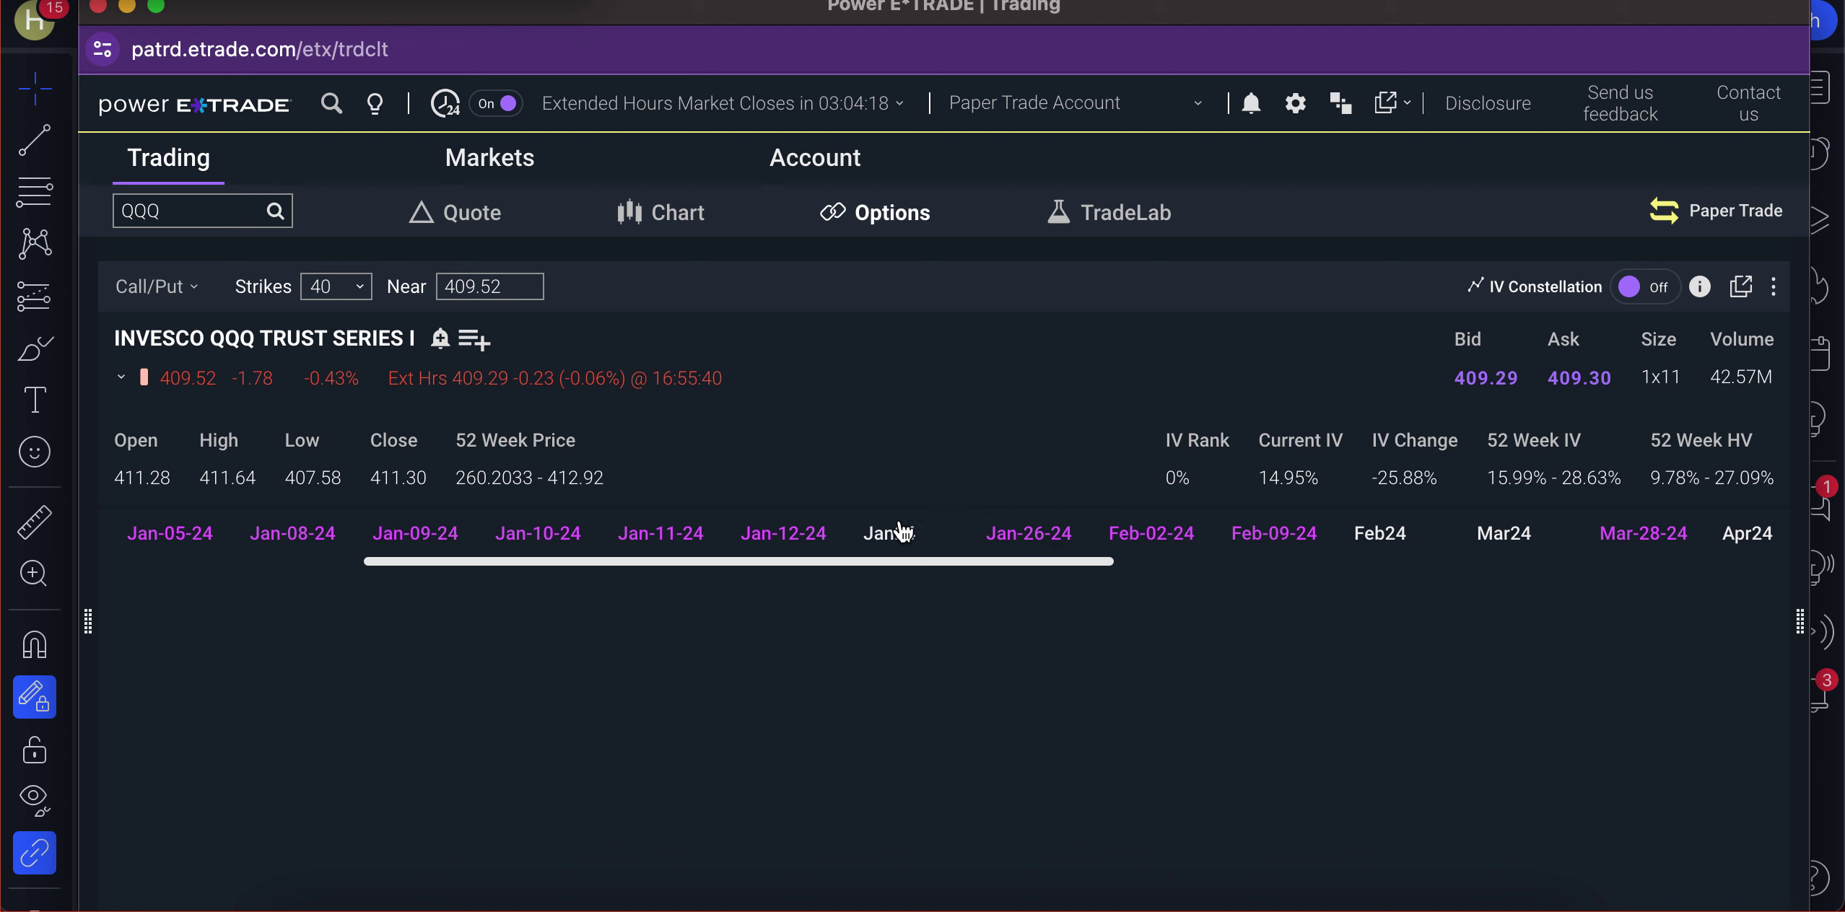
click(1003, 536)
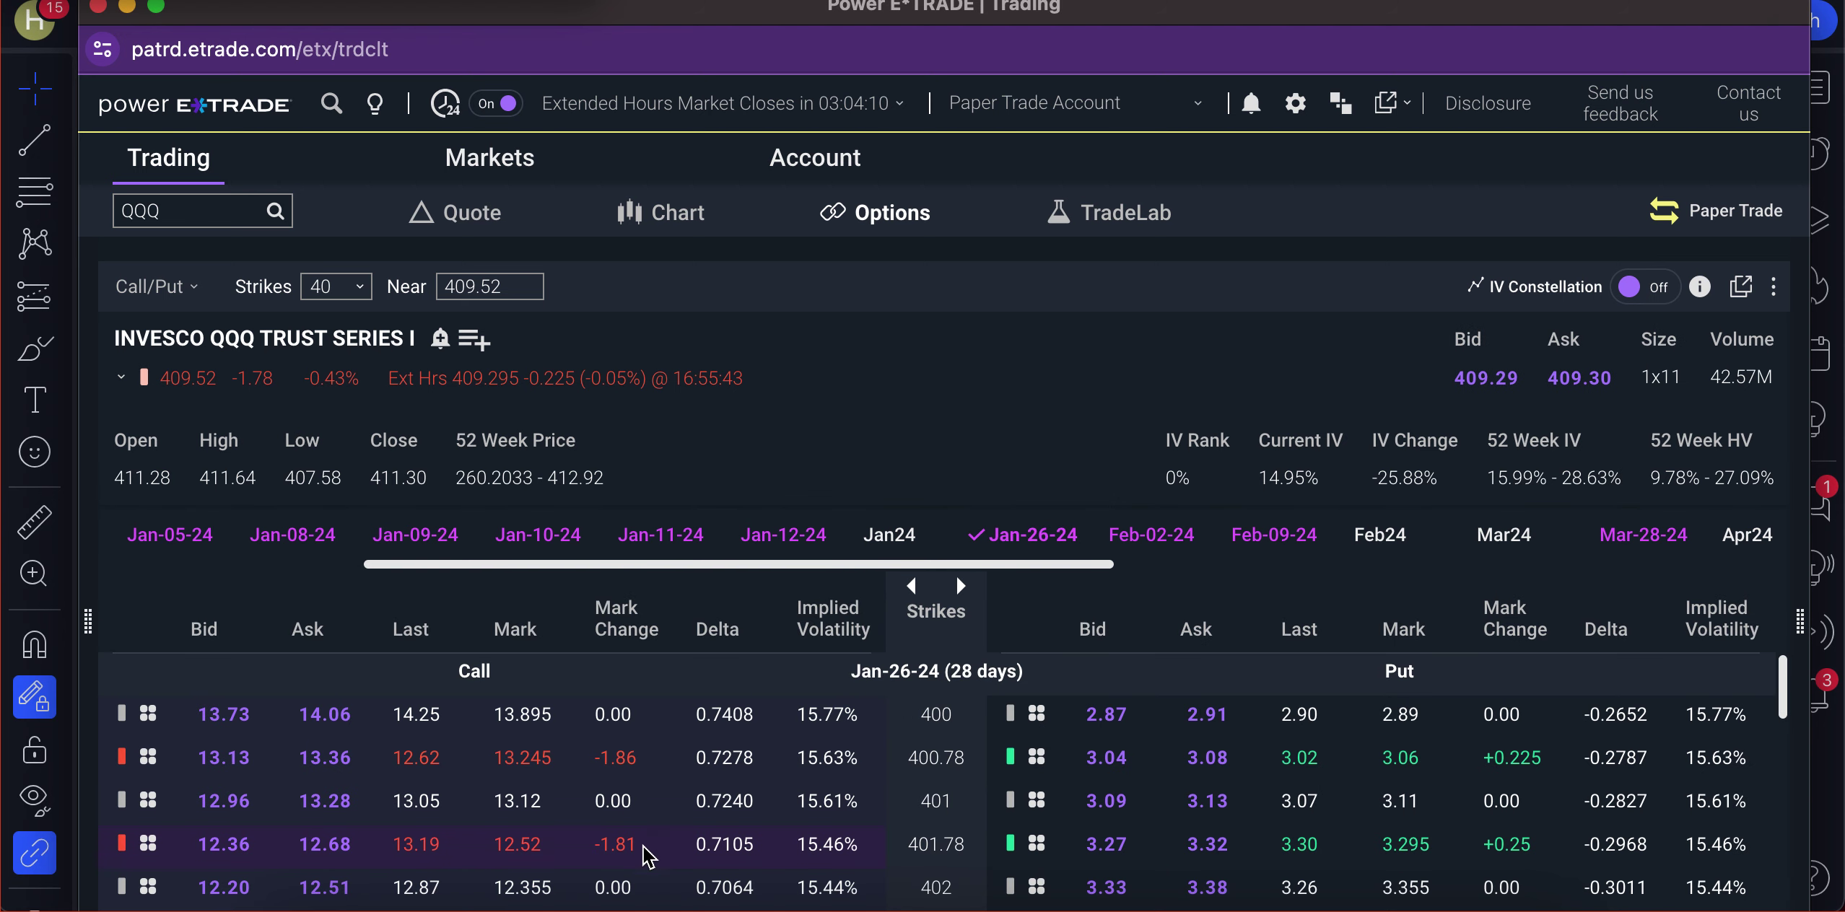
Reposition the trading window to show more strikes and bring the Jan-26-24 options around the 411 strike into view.
scroll(642, 829, down, 3)
scroll(642, 828, down, 3)
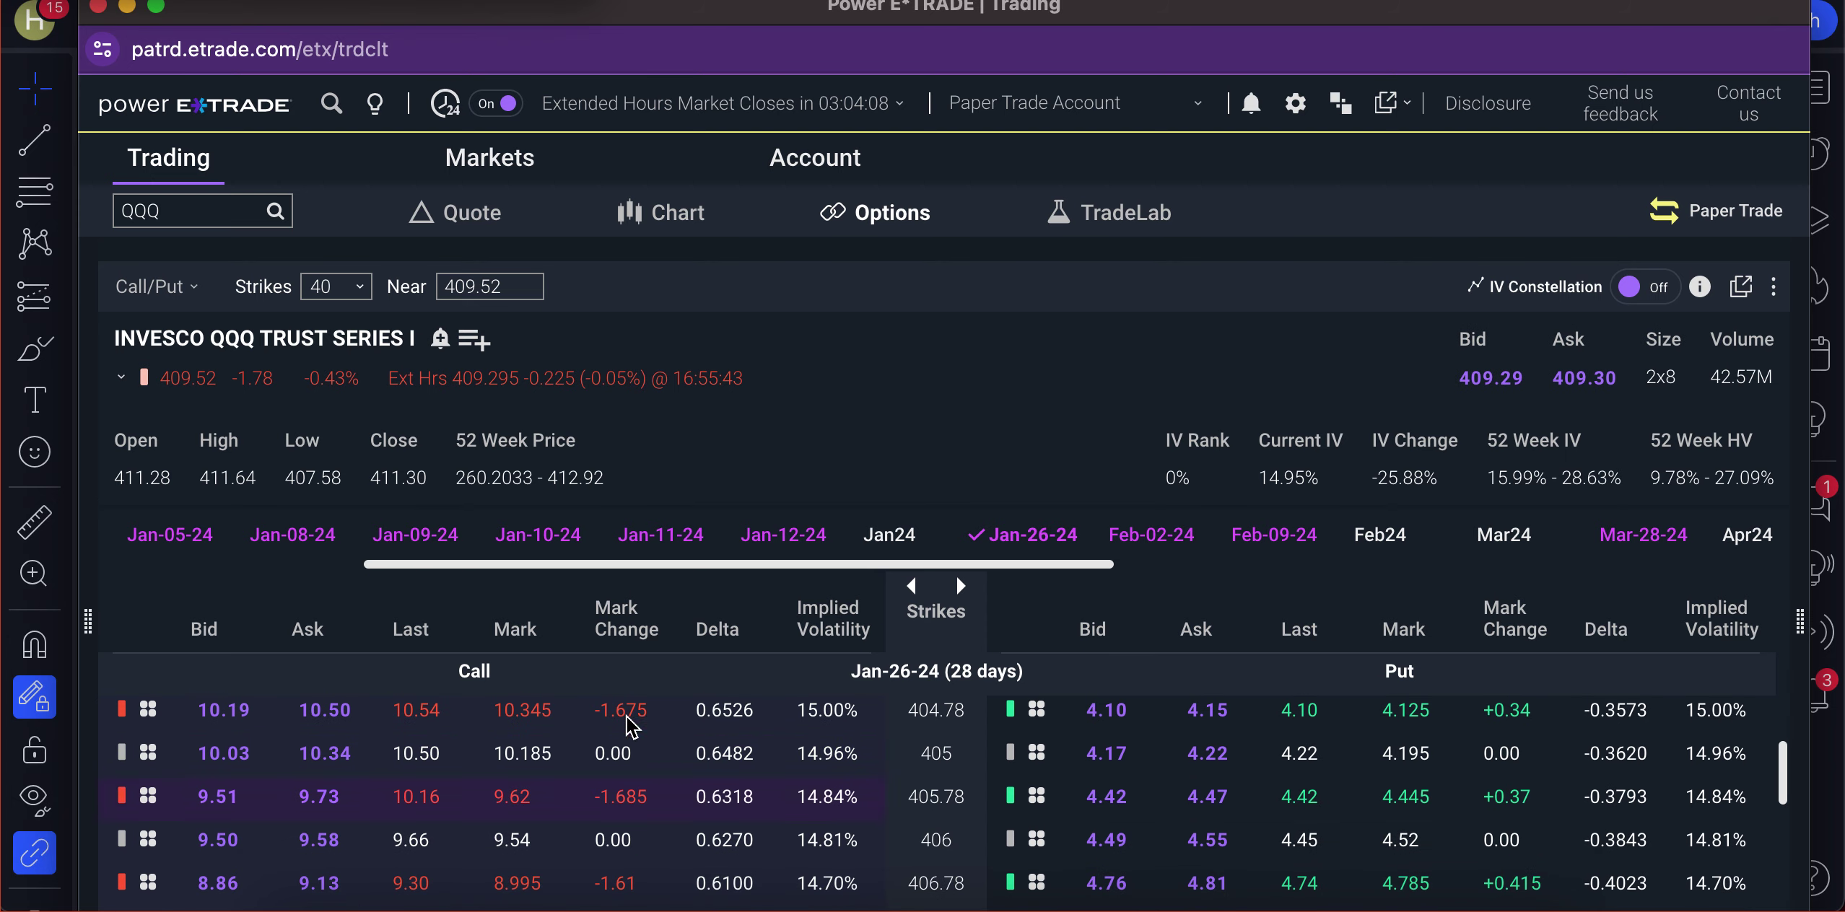
drag(1048, 16, 967, 0)
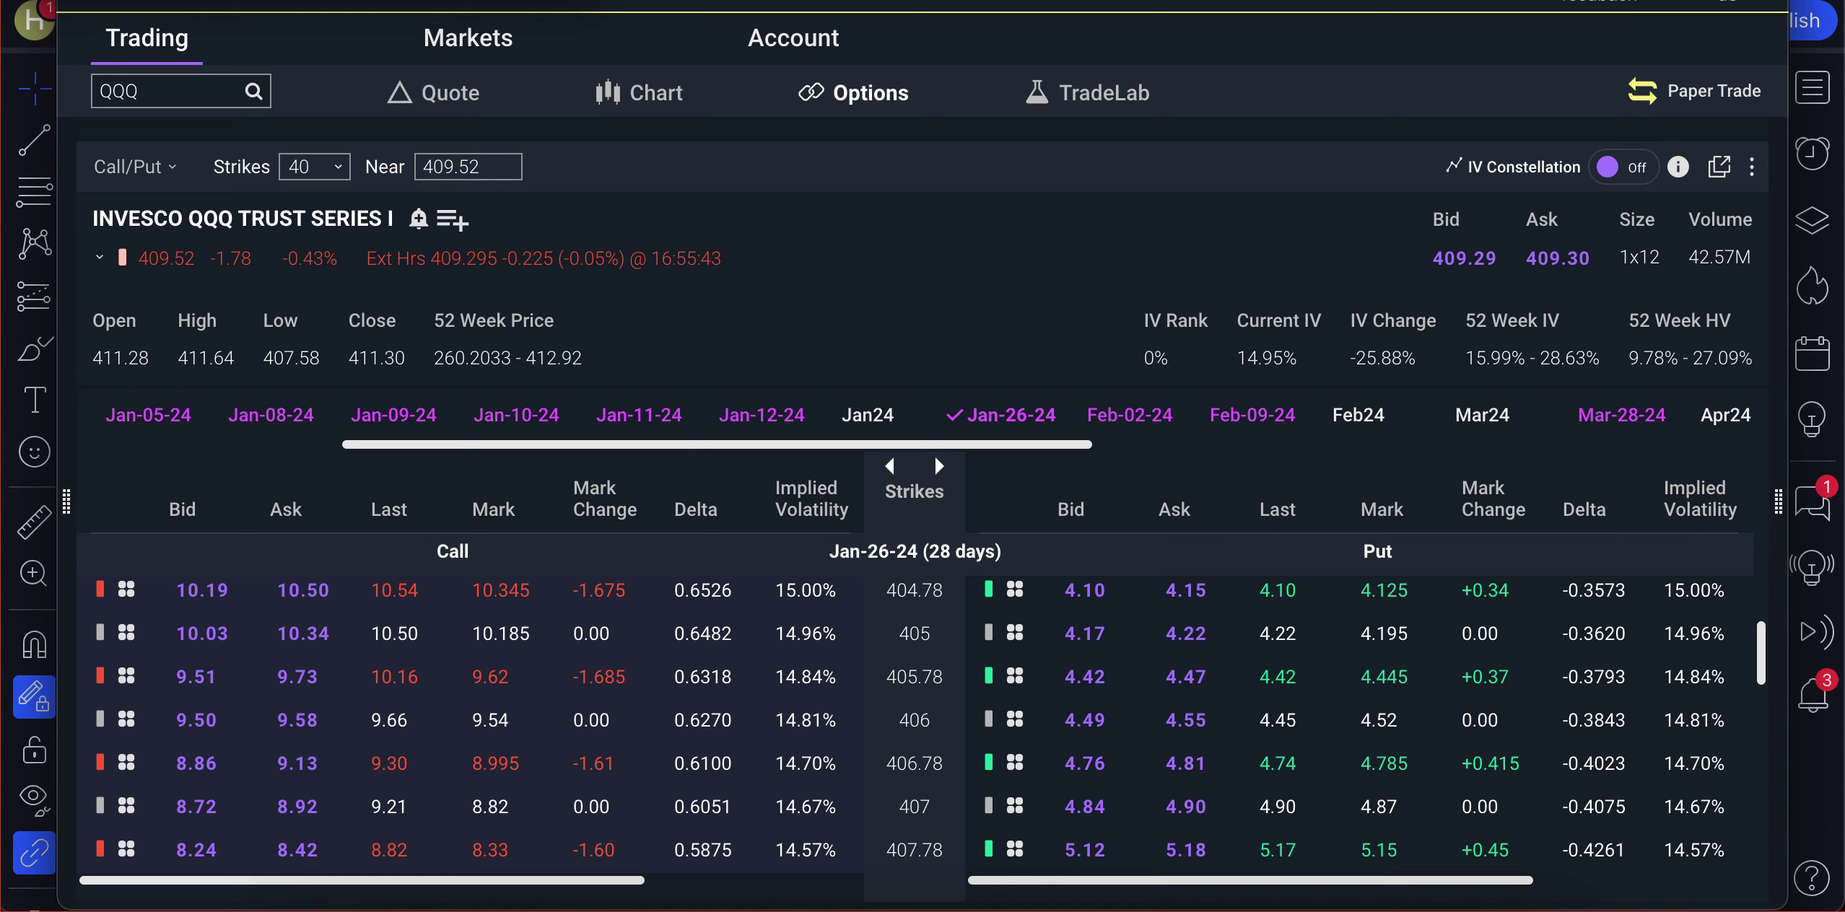
scroll(645, 765, down, 7)
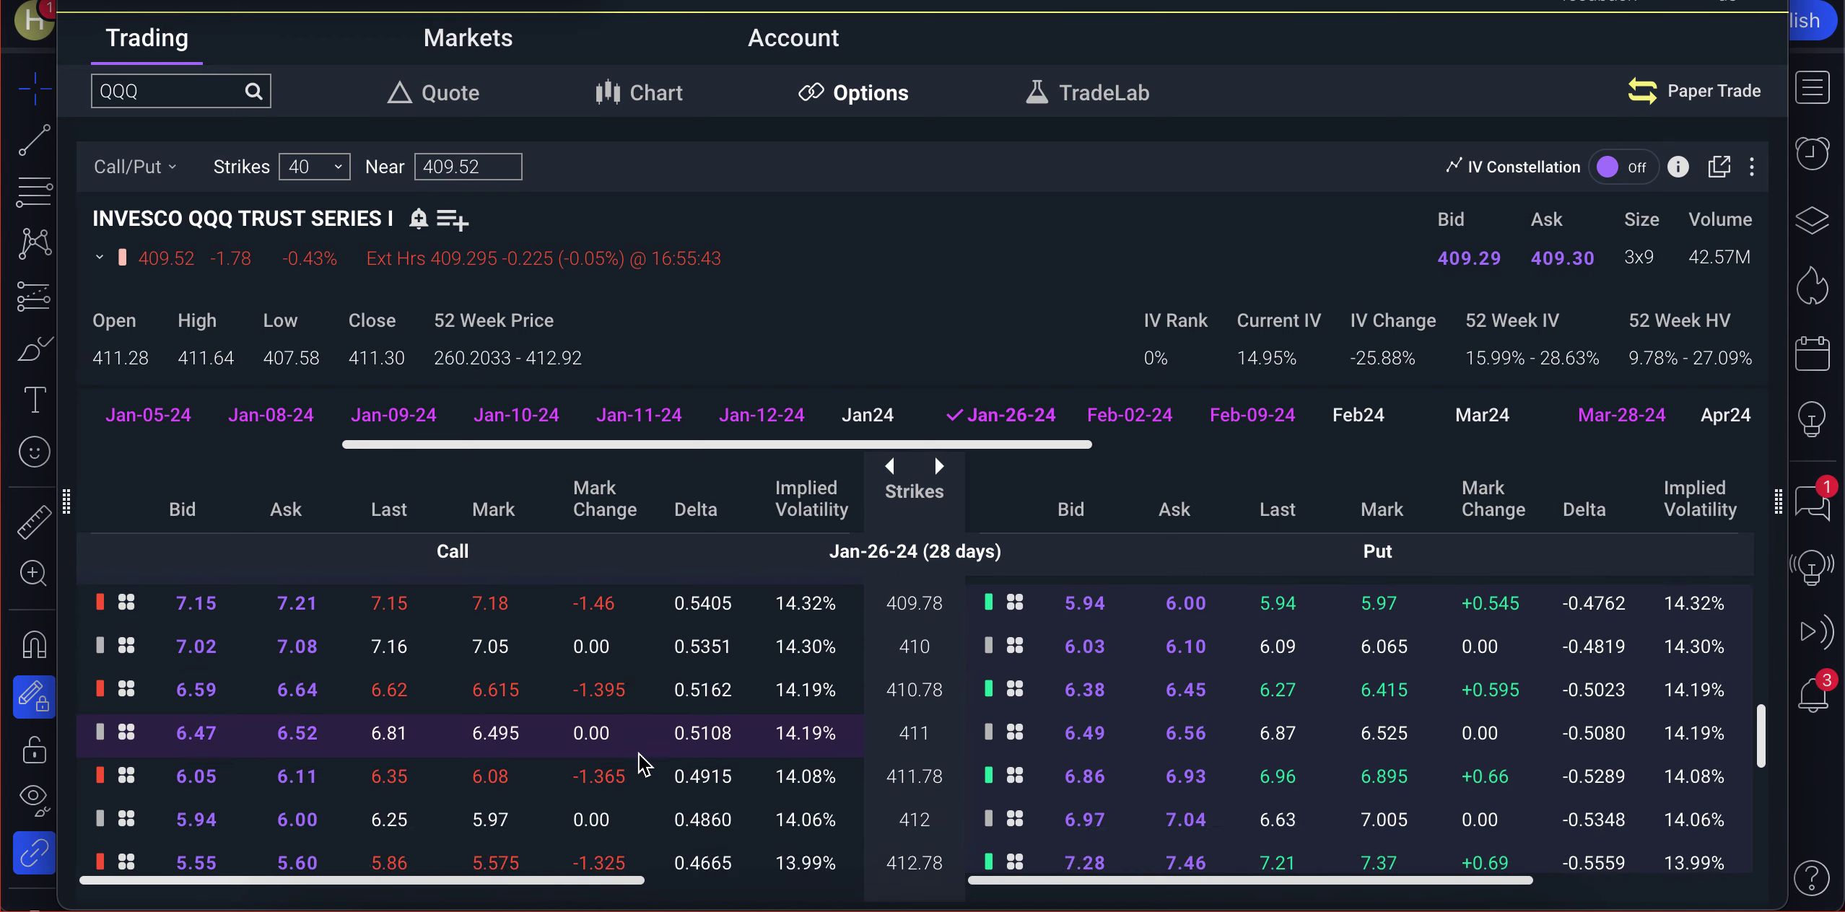
Compare the bid, ask and delta of the Jan-26-24 QQQ calls across strikes from 400 to 411.
scroll(644, 765, up, 1)
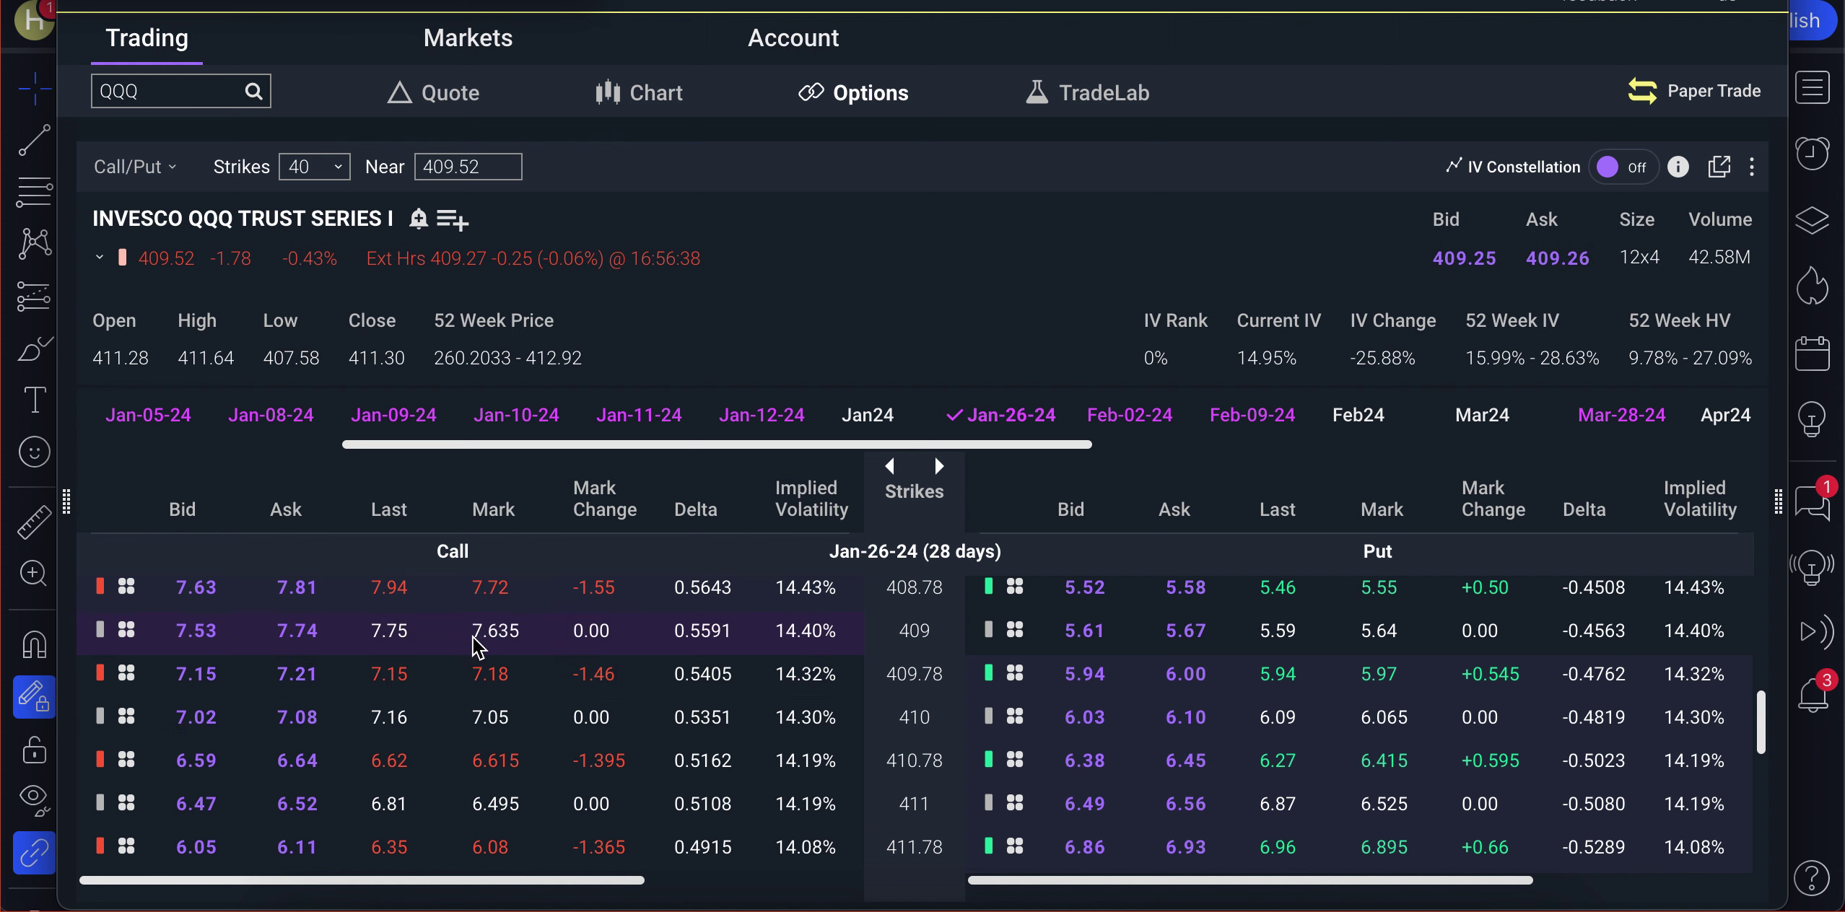
scroll(477, 646, up, 1)
scroll(476, 646, up, 8)
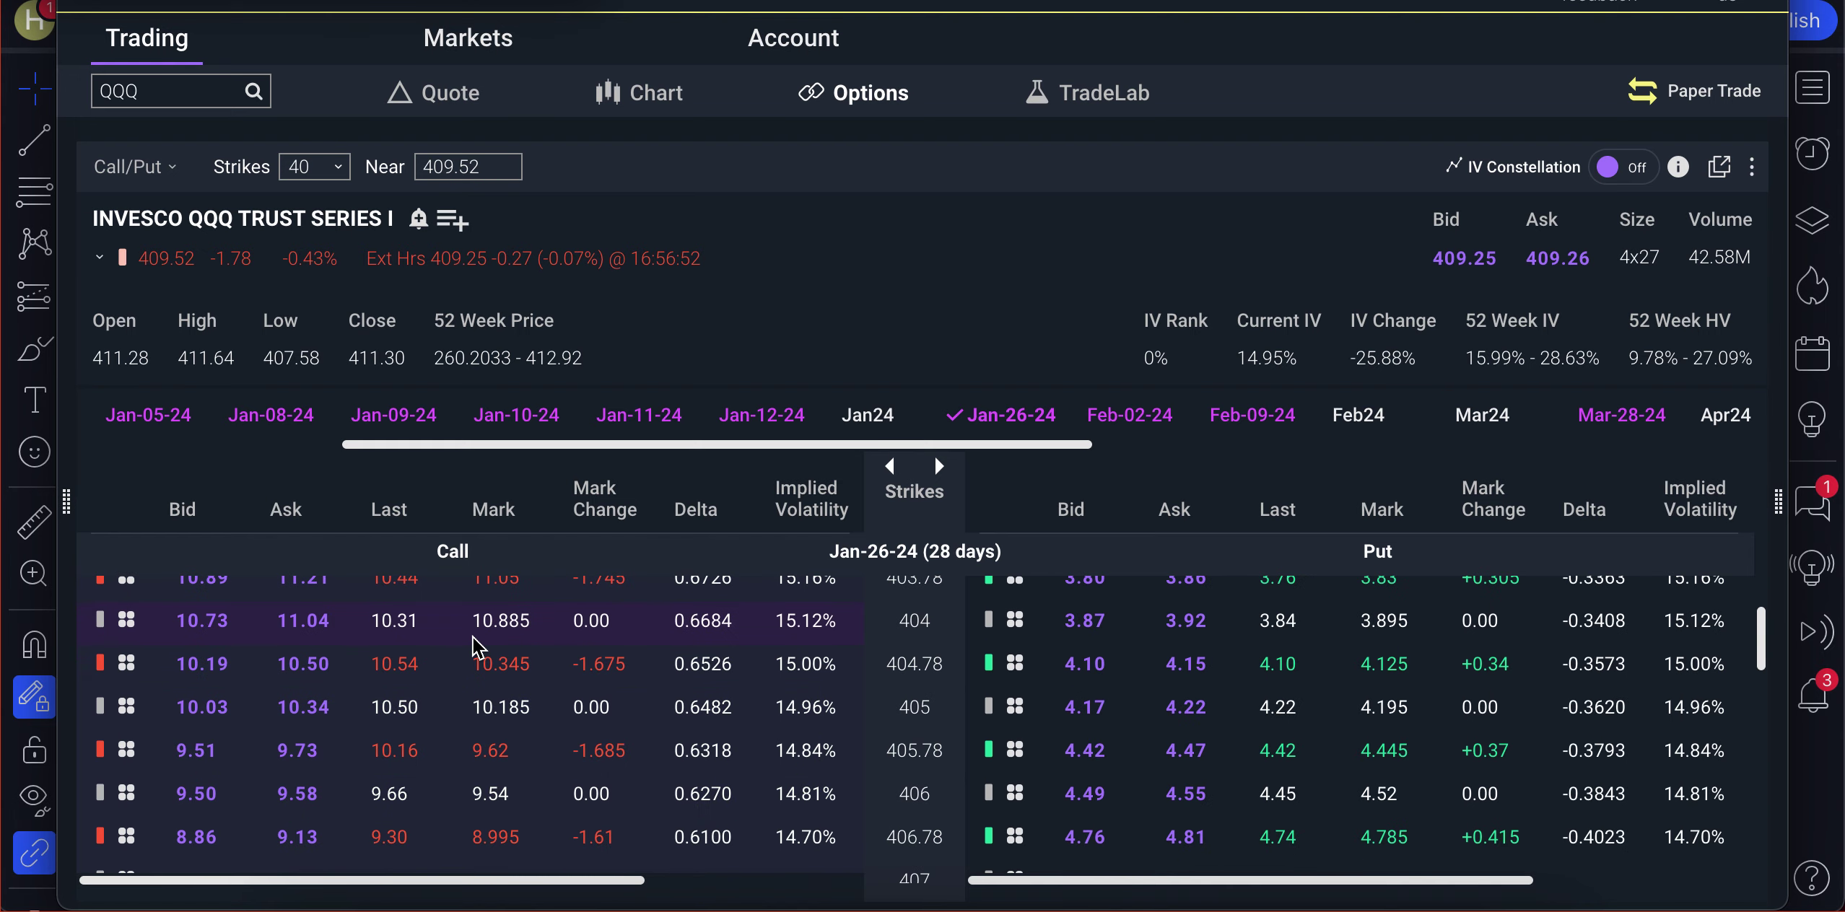
scroll(477, 646, up, 6)
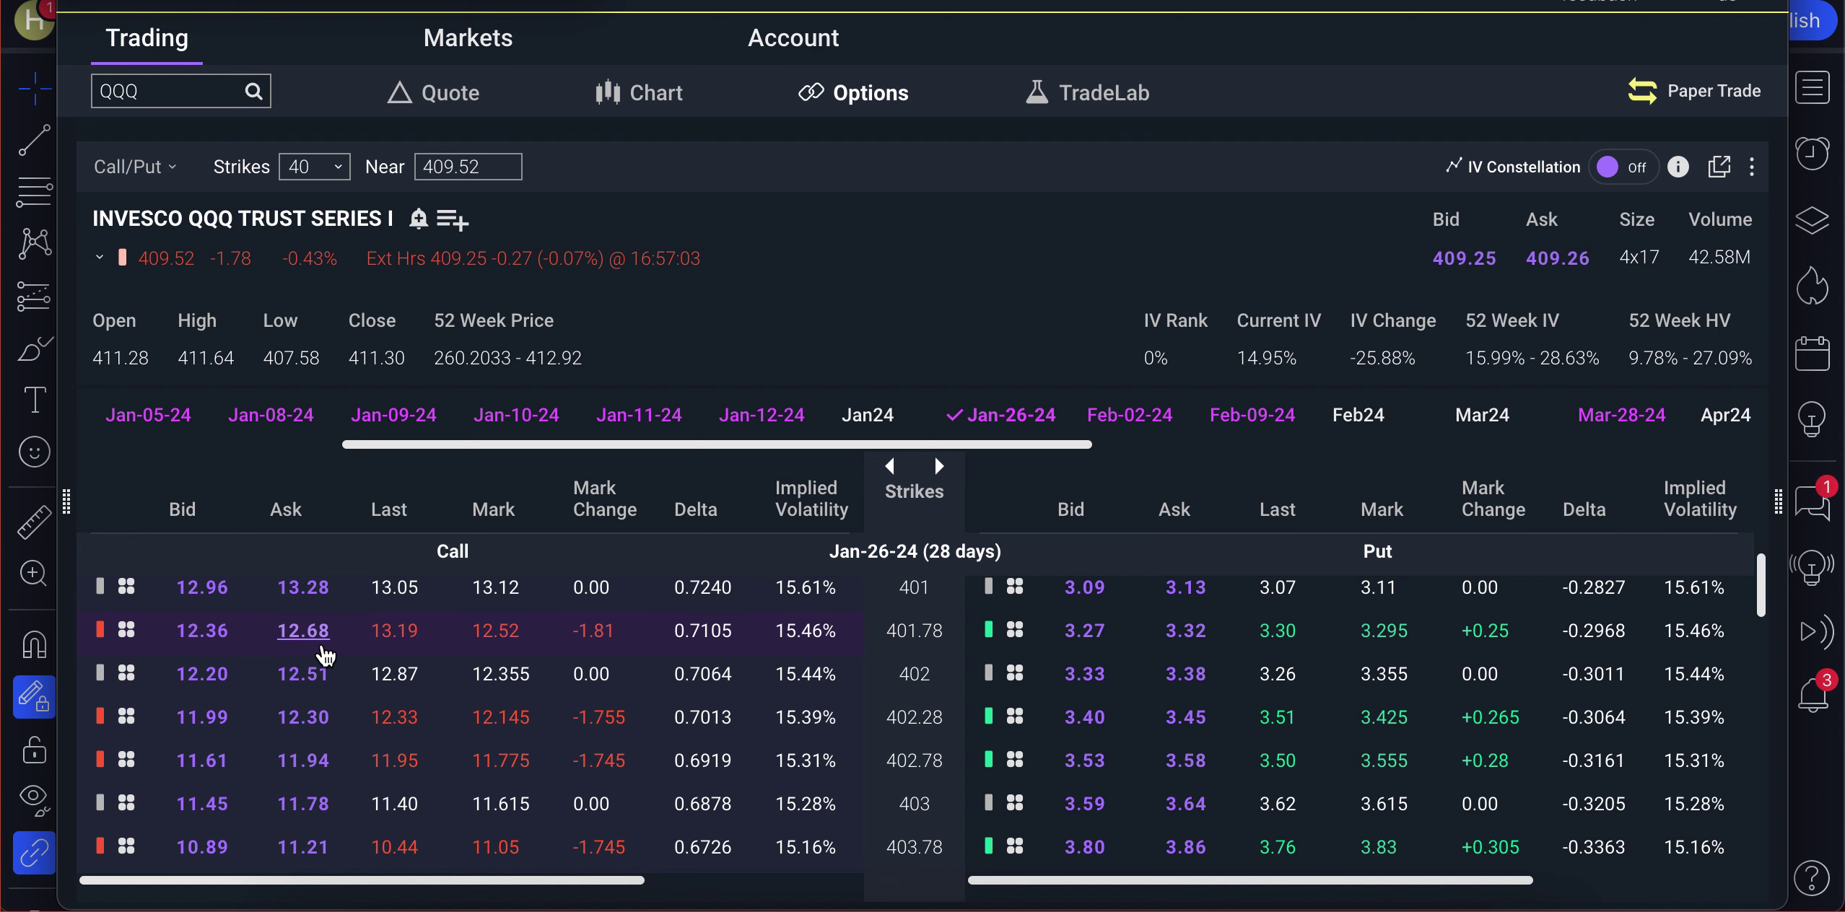
scroll(326, 656, down, 5)
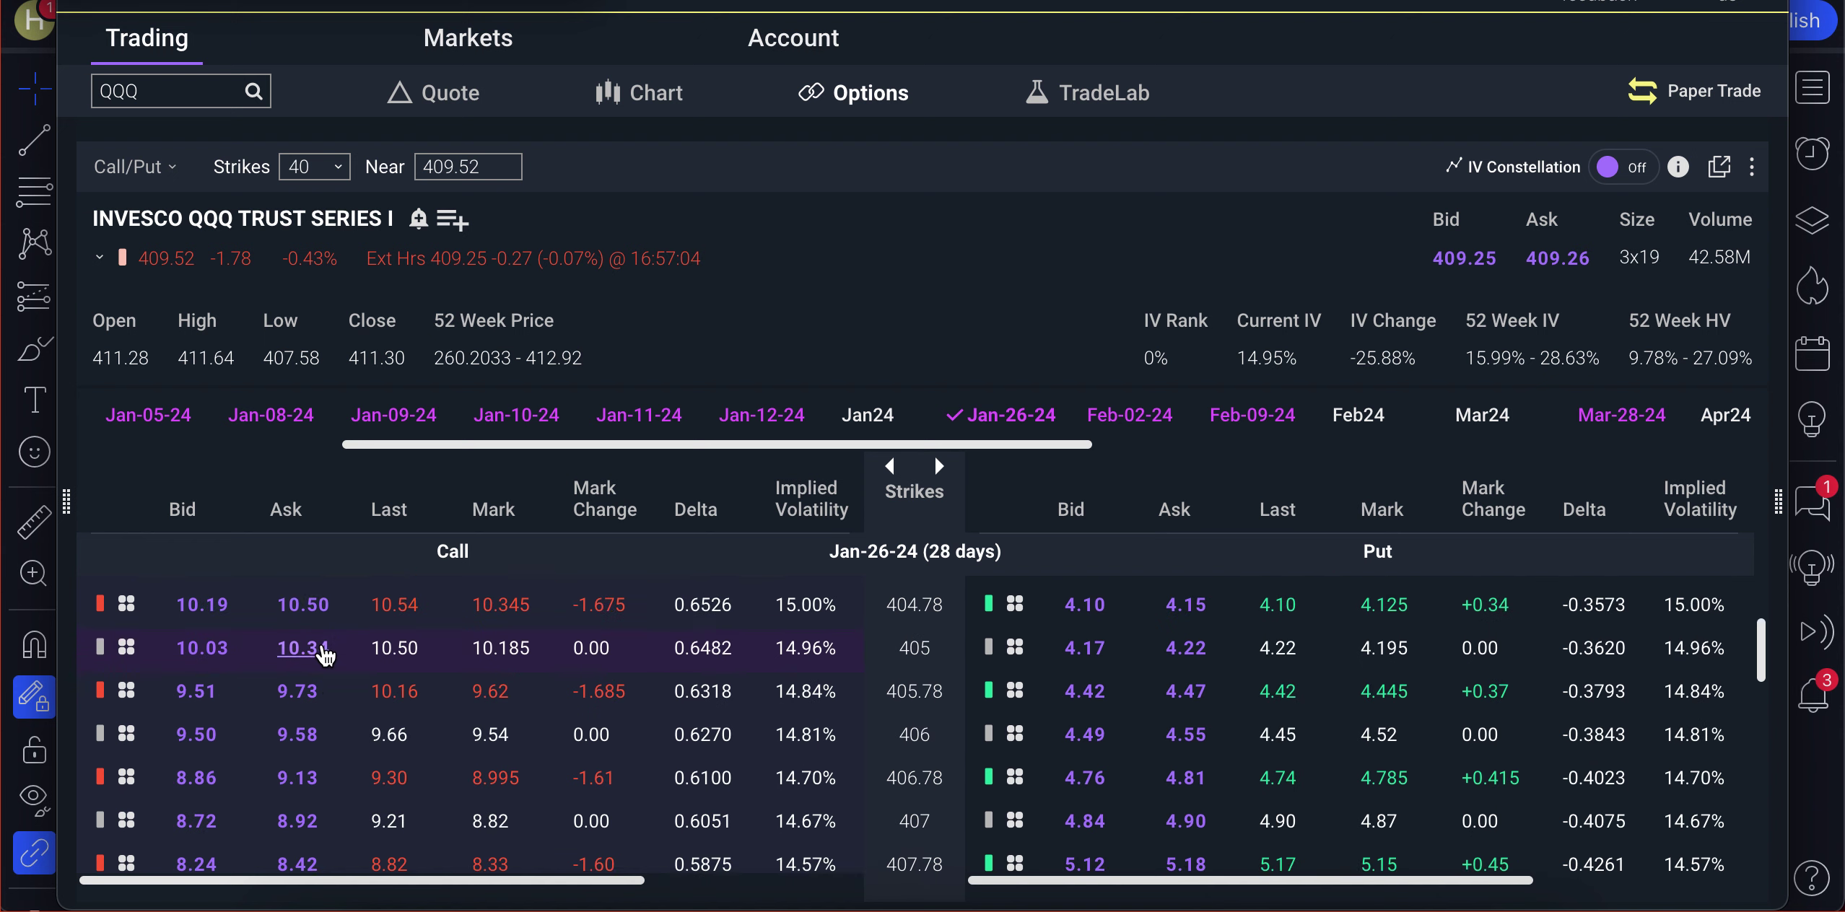
scroll(326, 656, down, 4)
scroll(326, 656, up, 3)
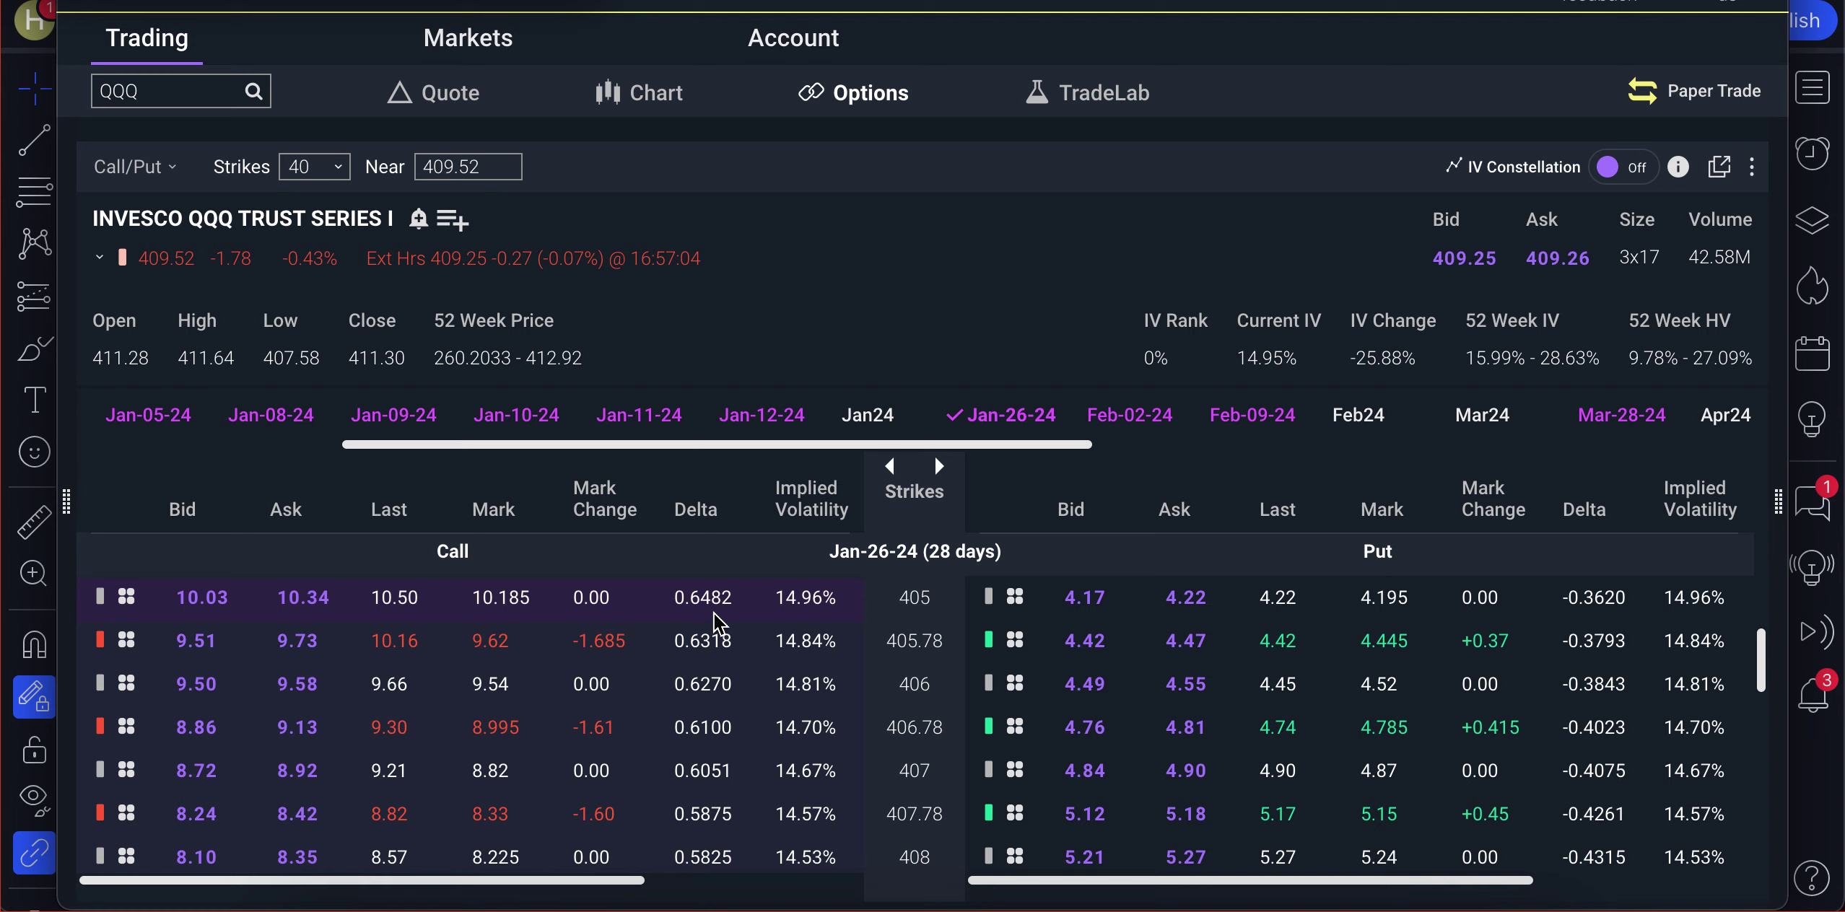
scroll(714, 621, up, 2)
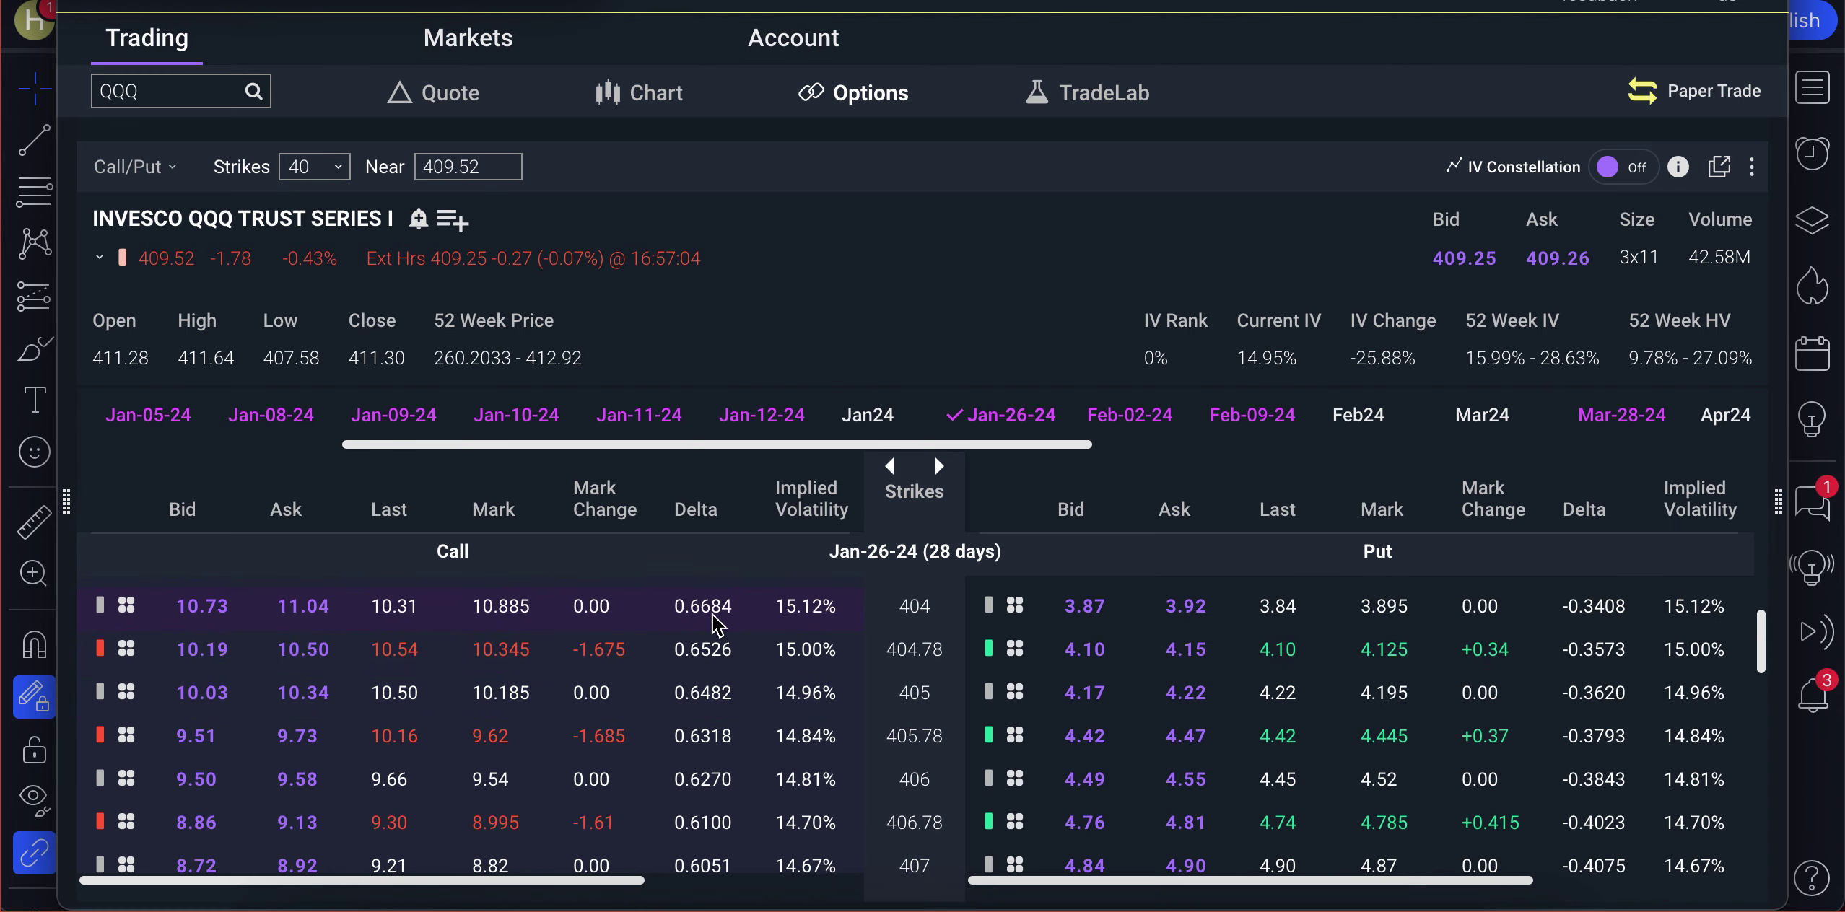
scroll(715, 619, up, 5)
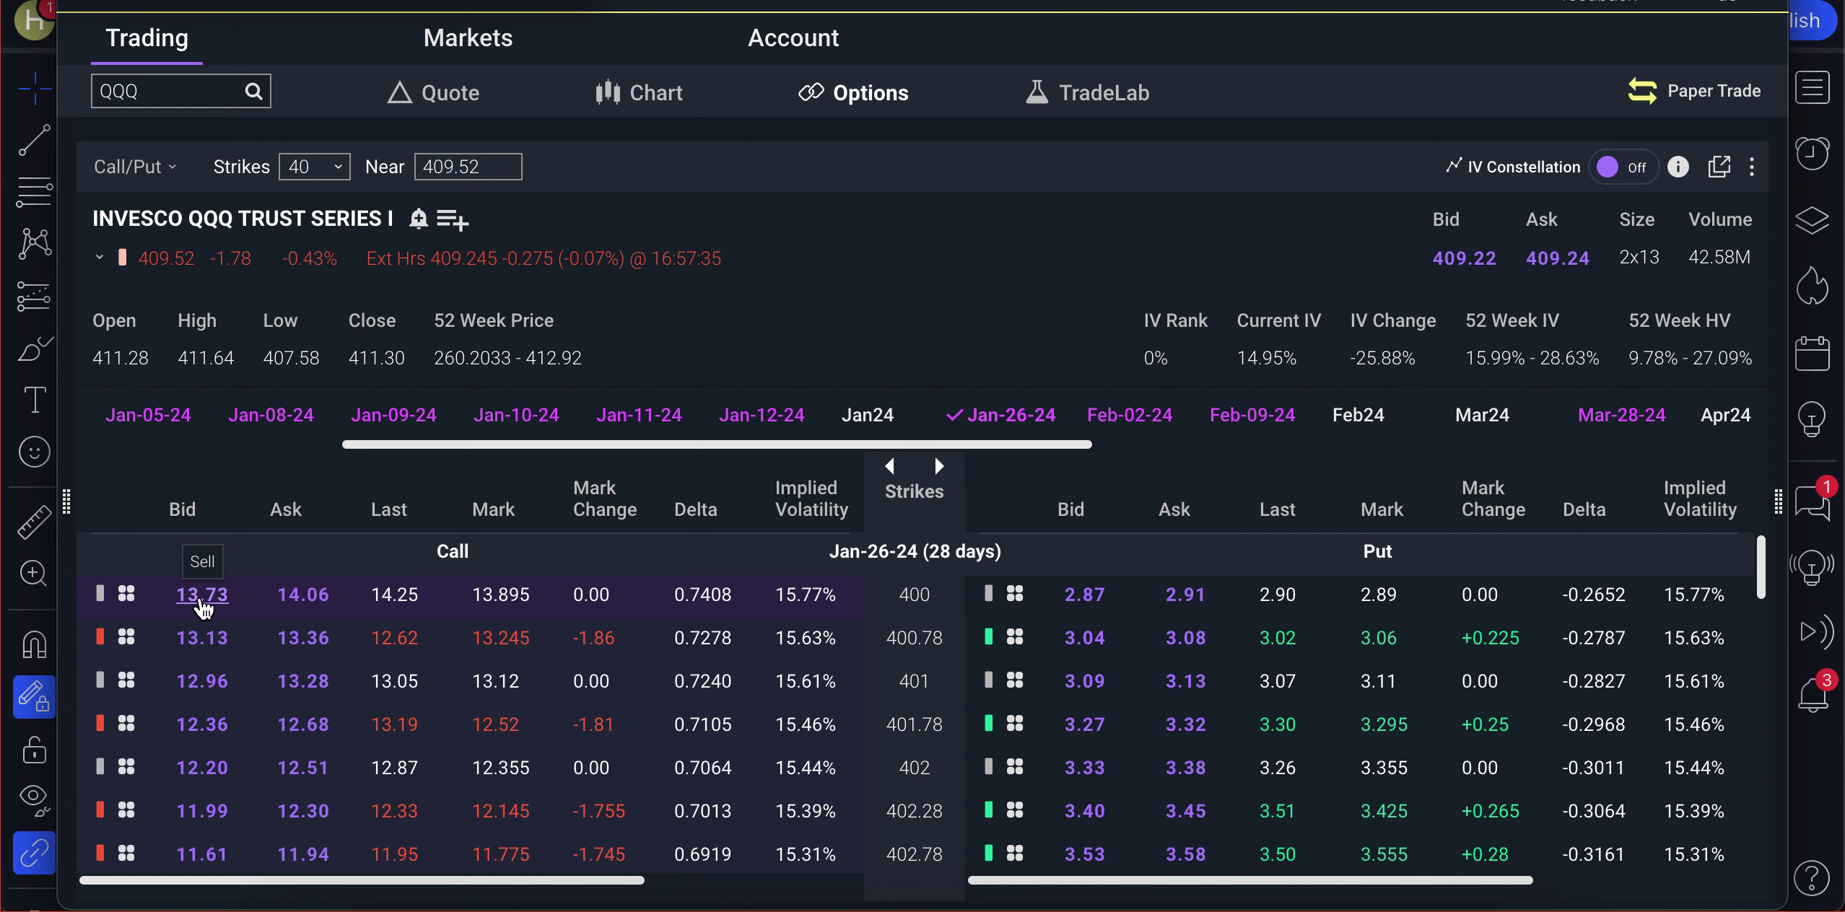
scroll(572, 710, down, 2)
scroll(571, 710, down, 10)
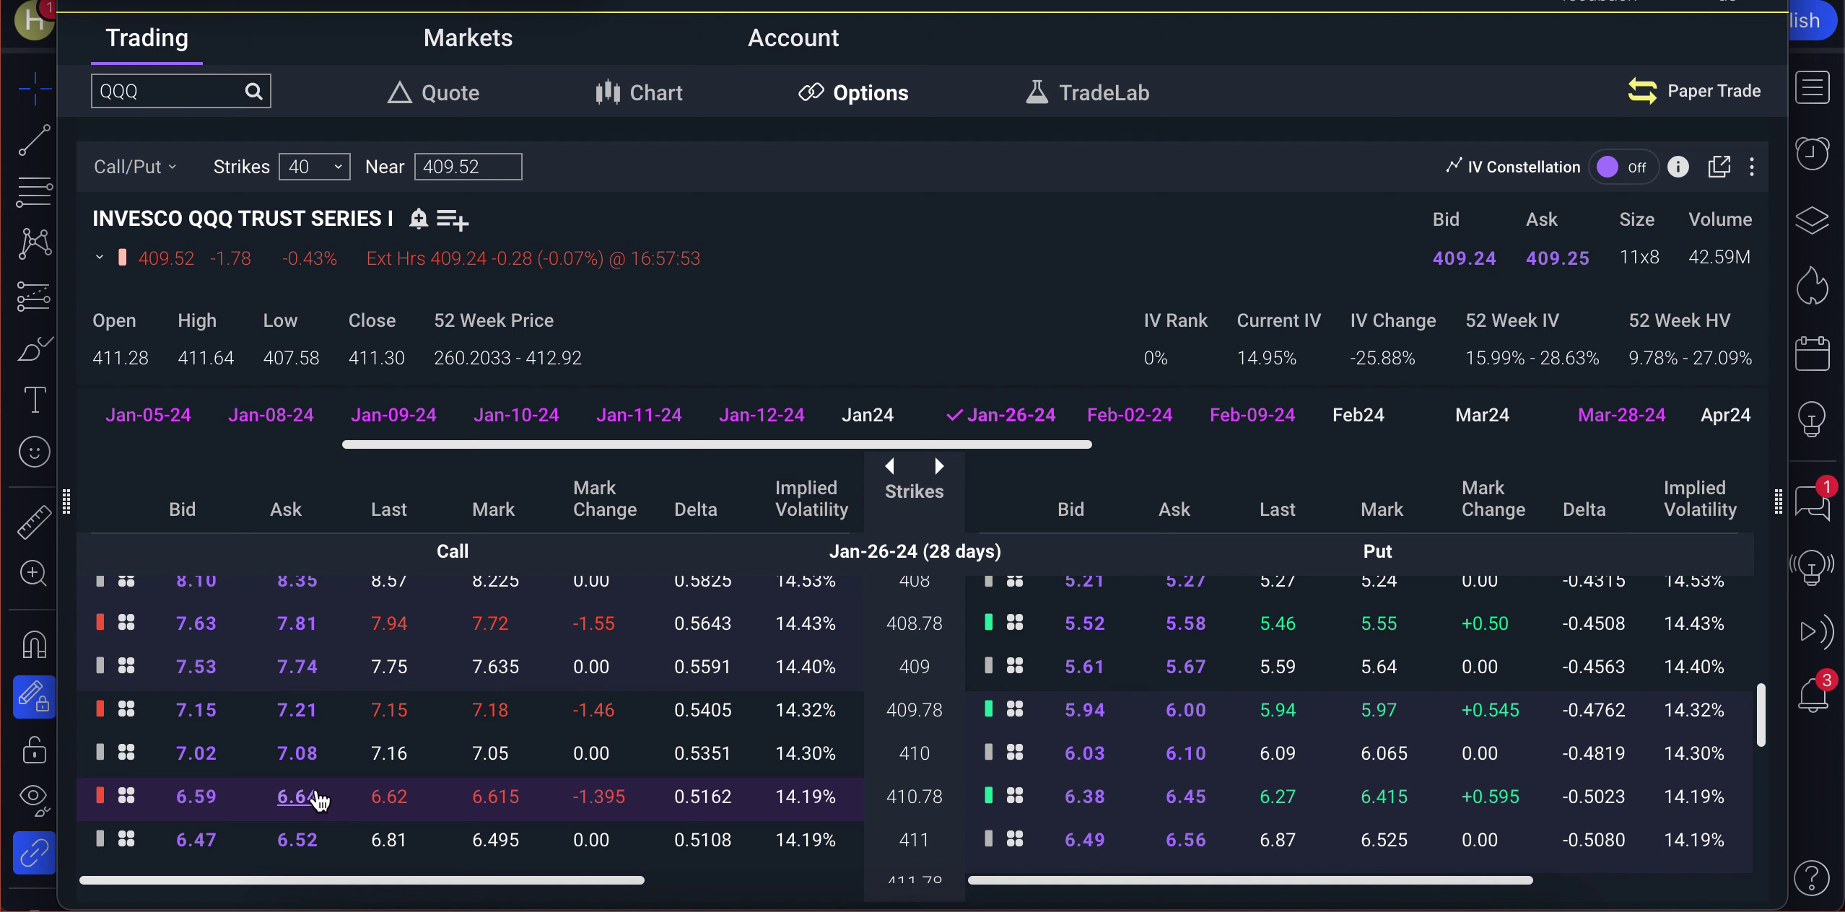
Check the Jan-26-24 calls up to the 415 strike and set up an order ticket to buy one 409.78 call.
scroll(320, 799, down, 5)
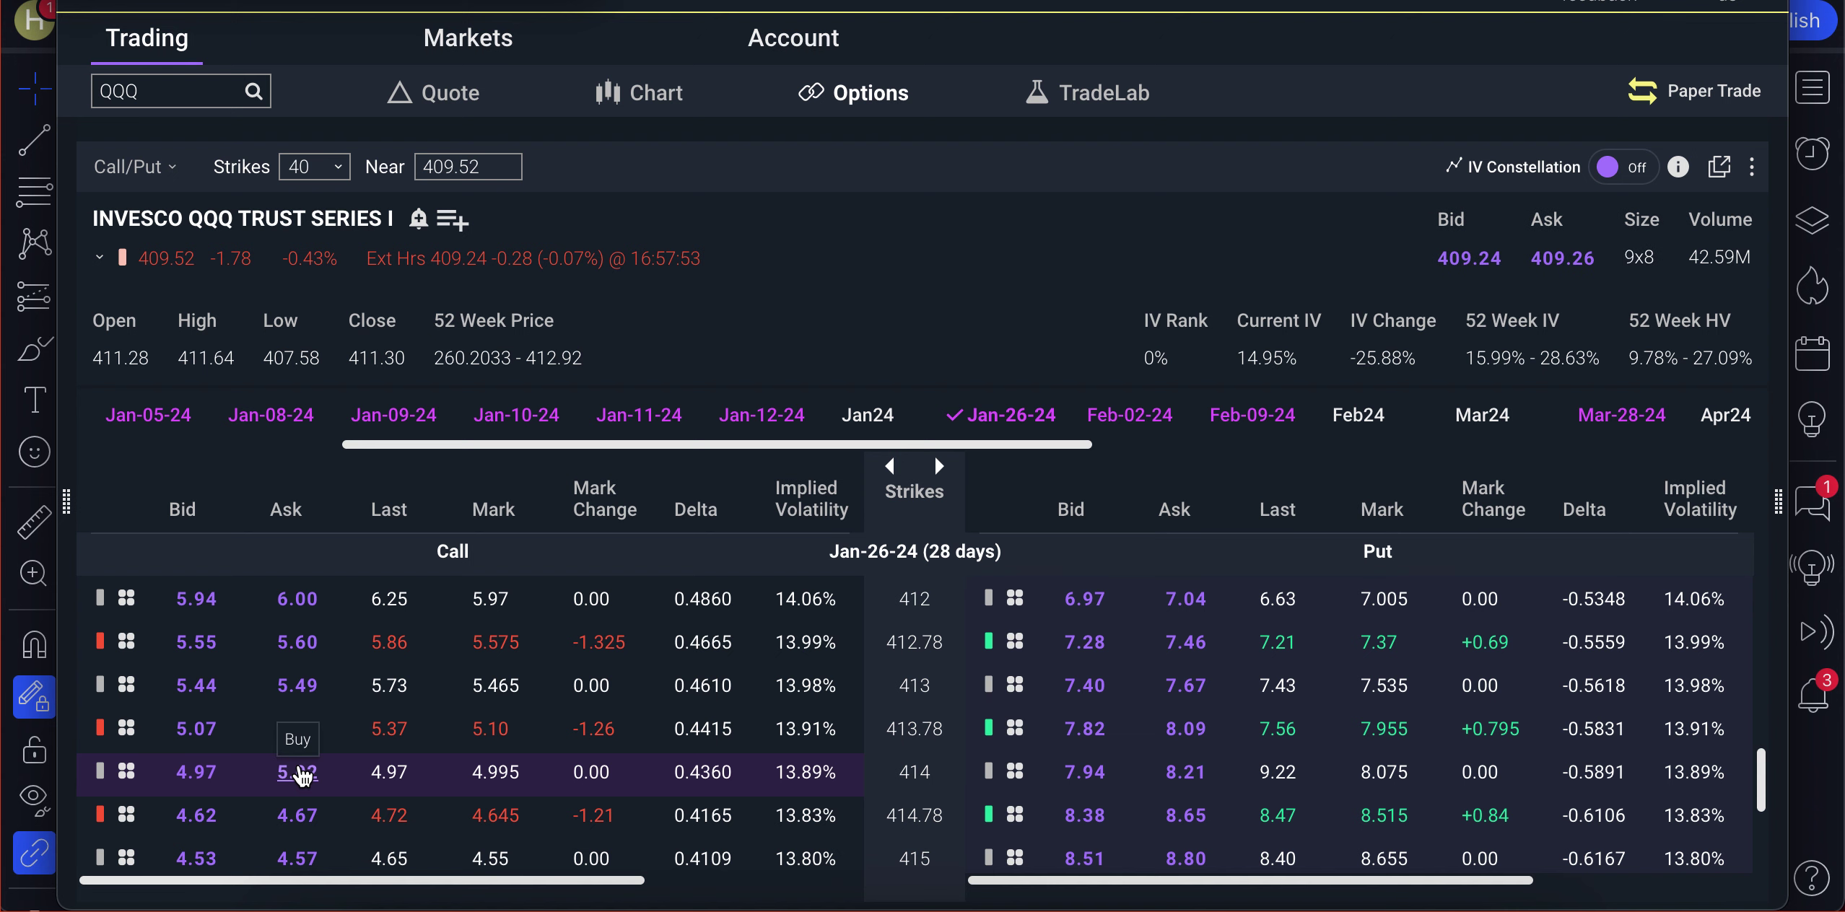
scroll(303, 730, up, 5)
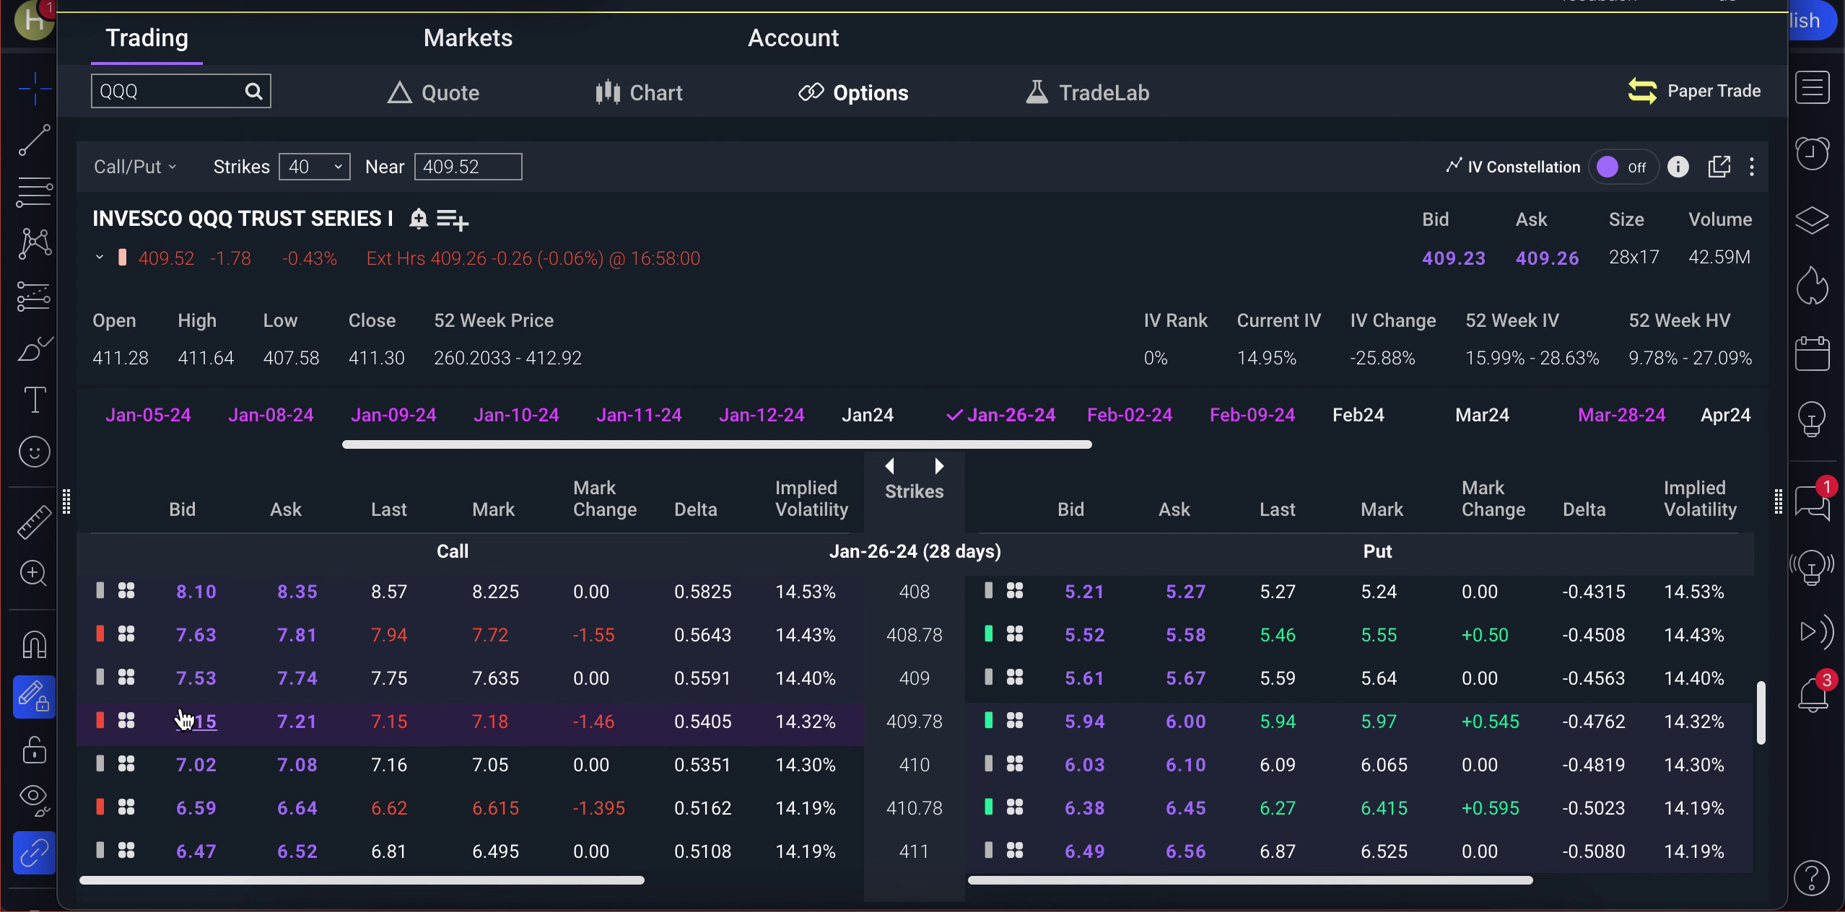
click(196, 722)
click(431, 346)
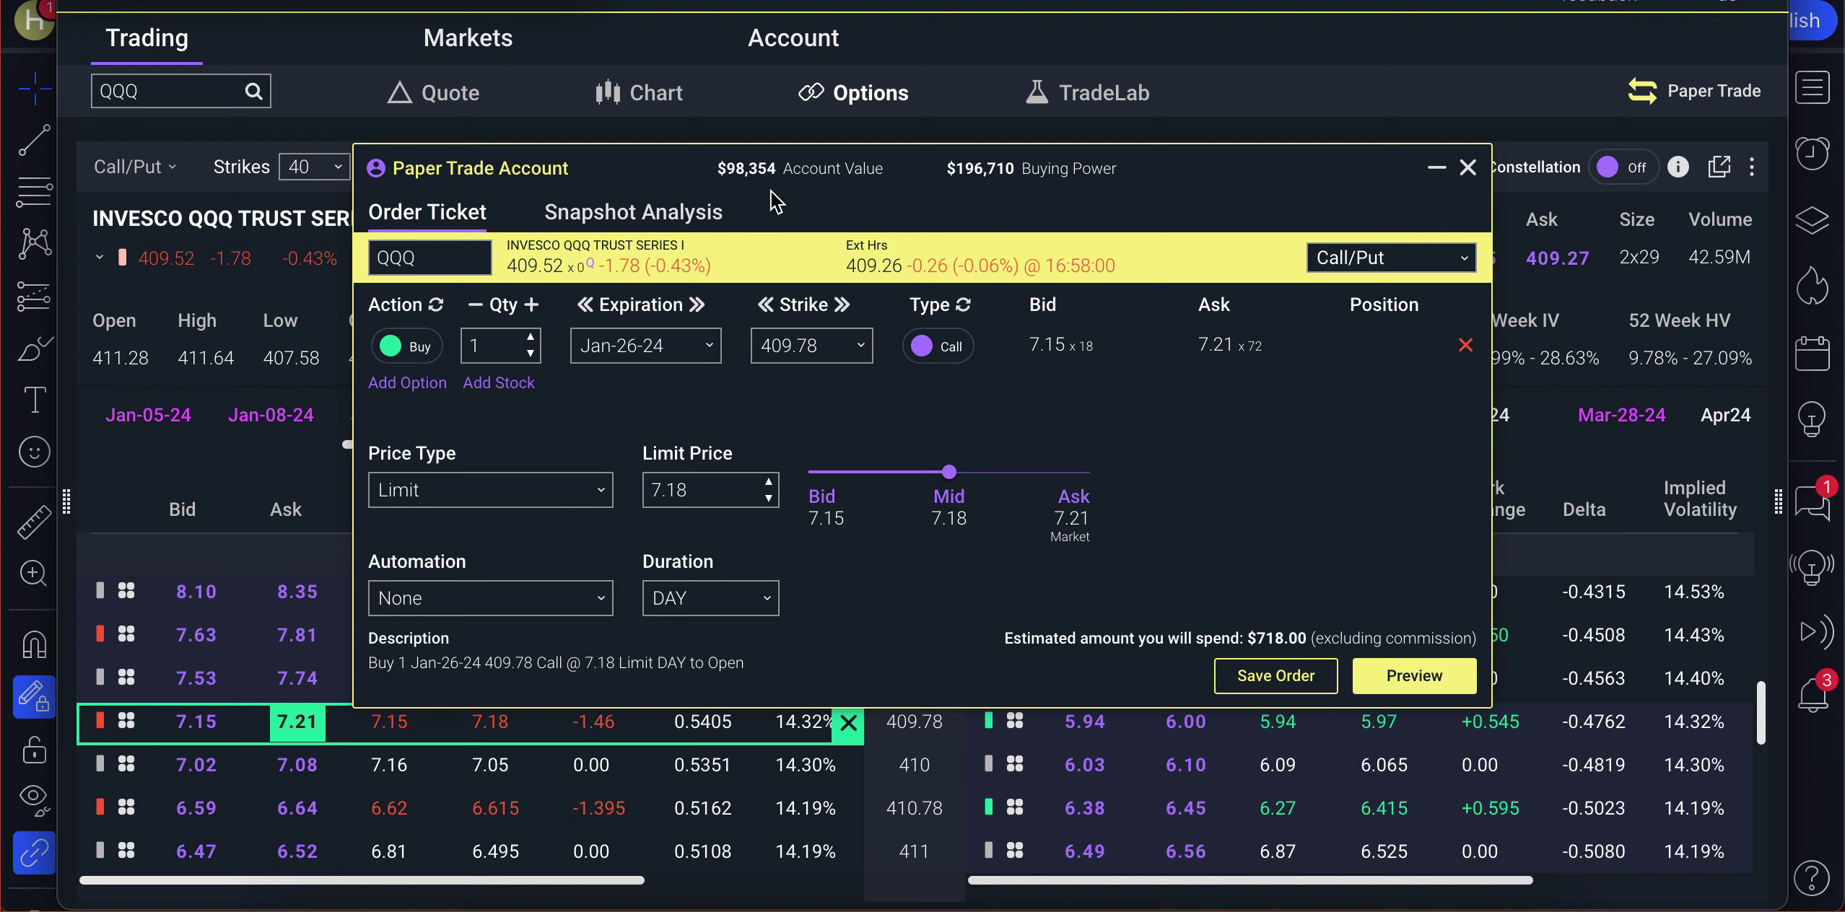
Move the order ticket clear of the call quotes and compare the deltas of the calls between the 405 and 409.78 strikes.
drag(916, 204, 1299, 28)
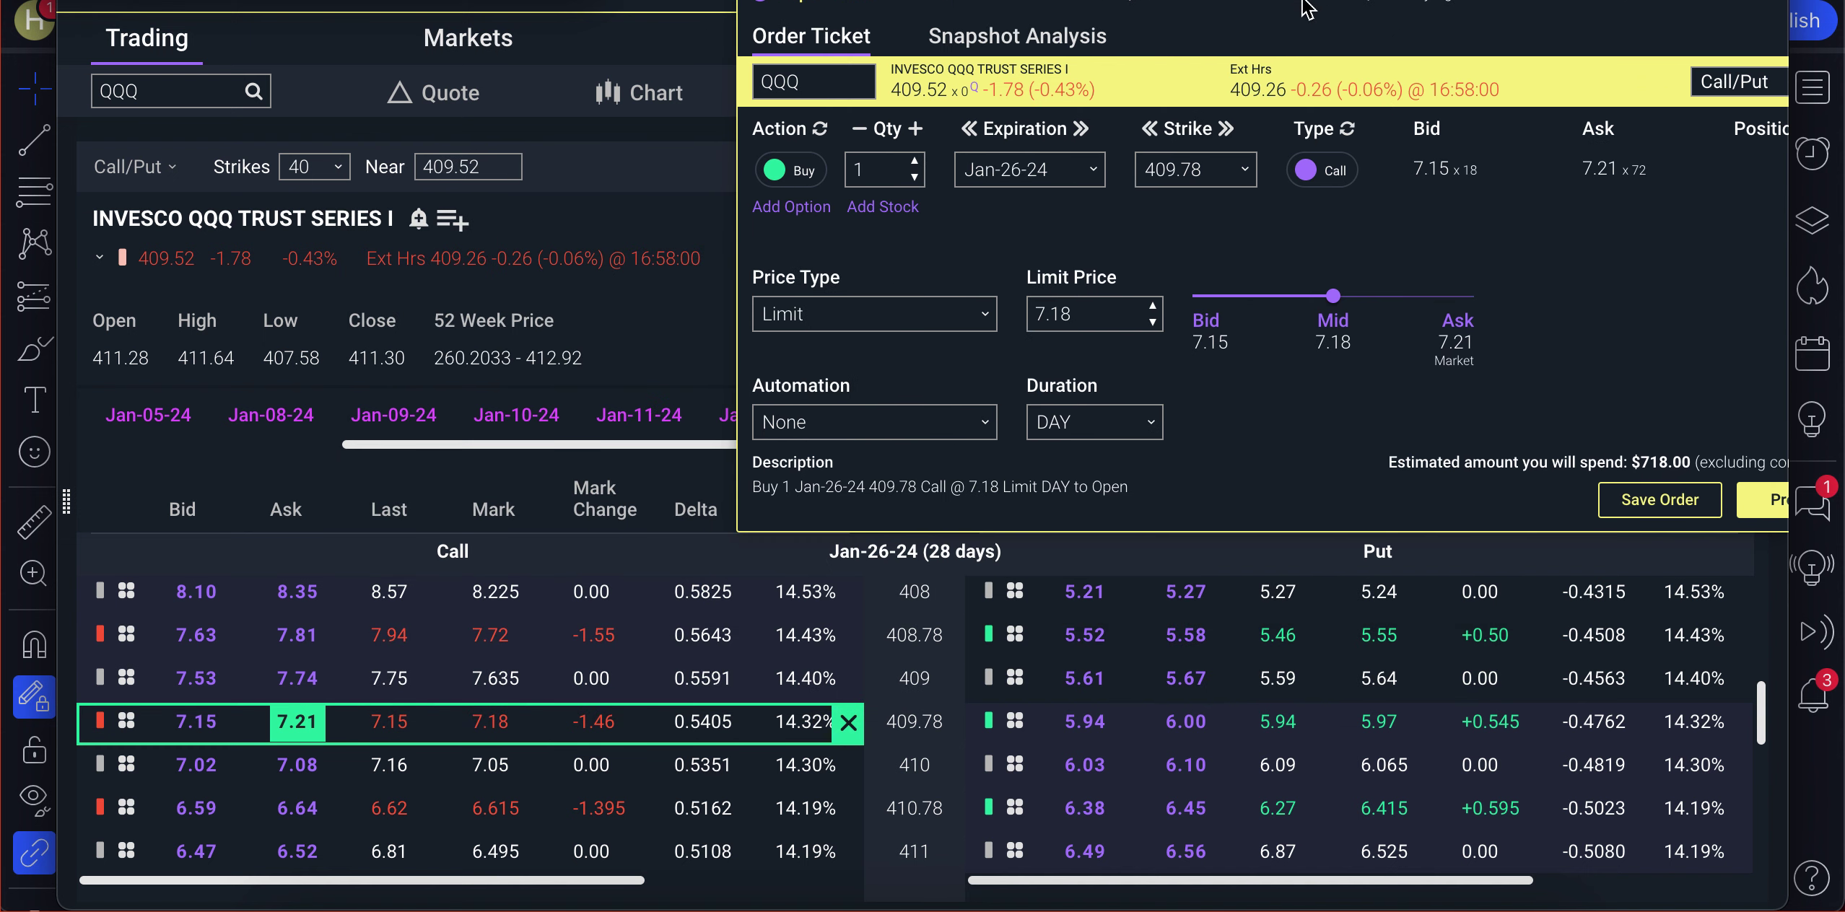
scroll(729, 668, up, 5)
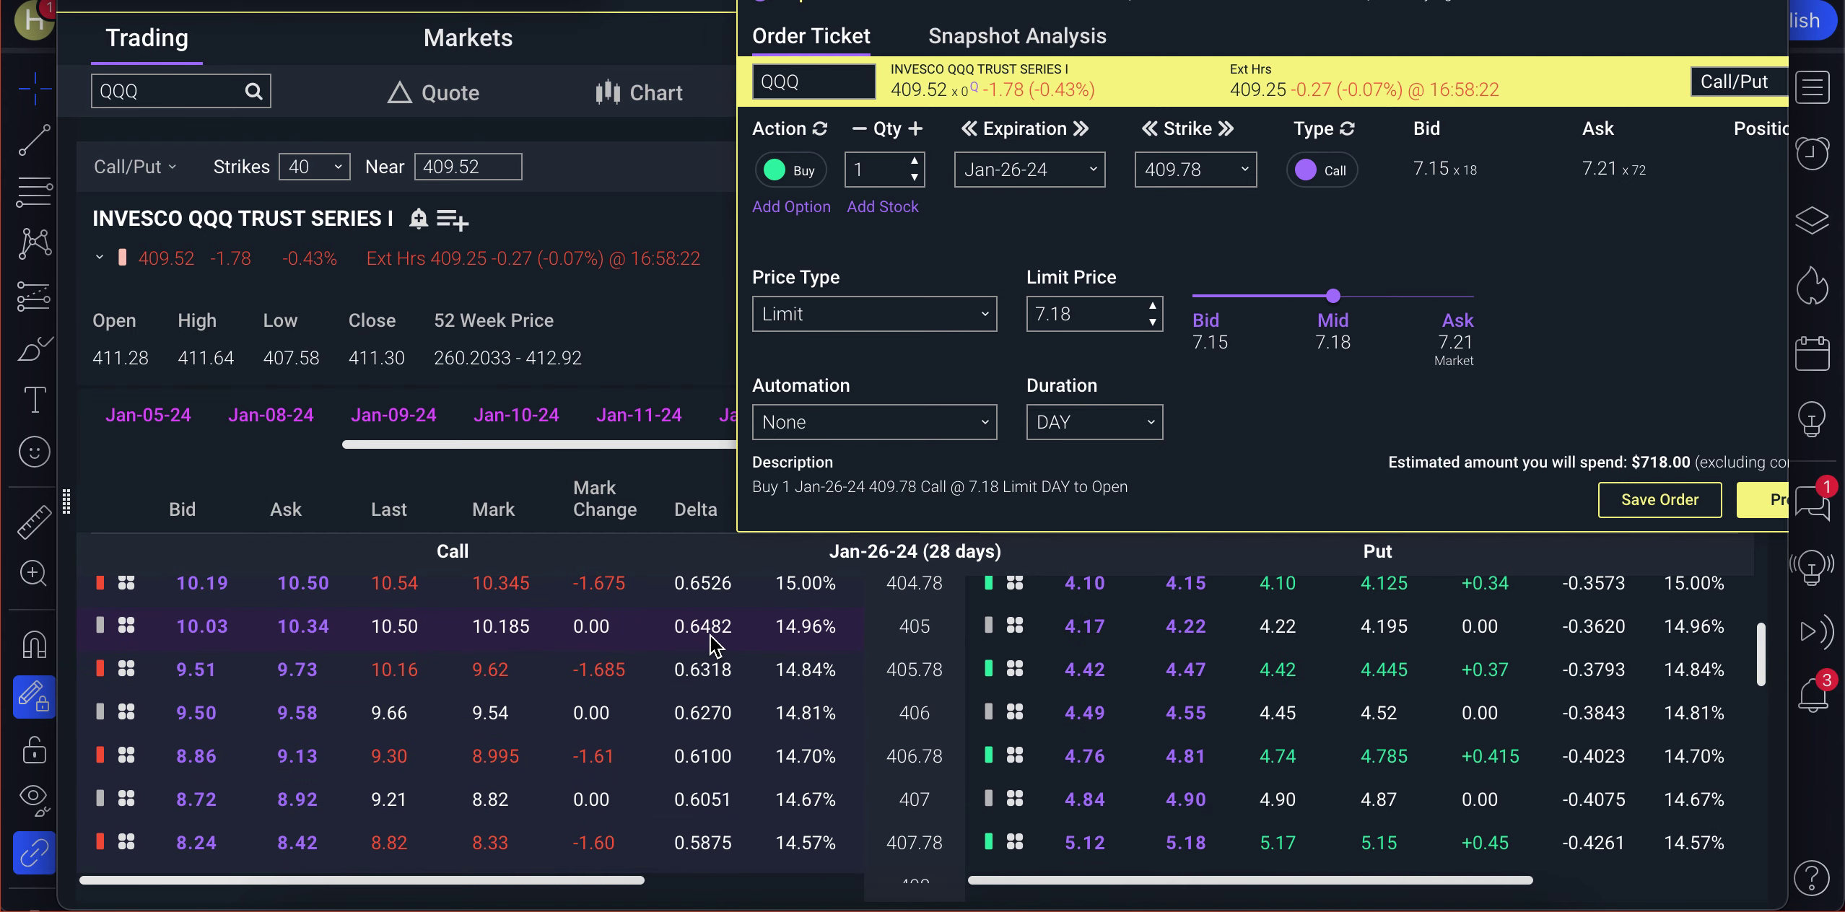
scroll(711, 646, down, 1)
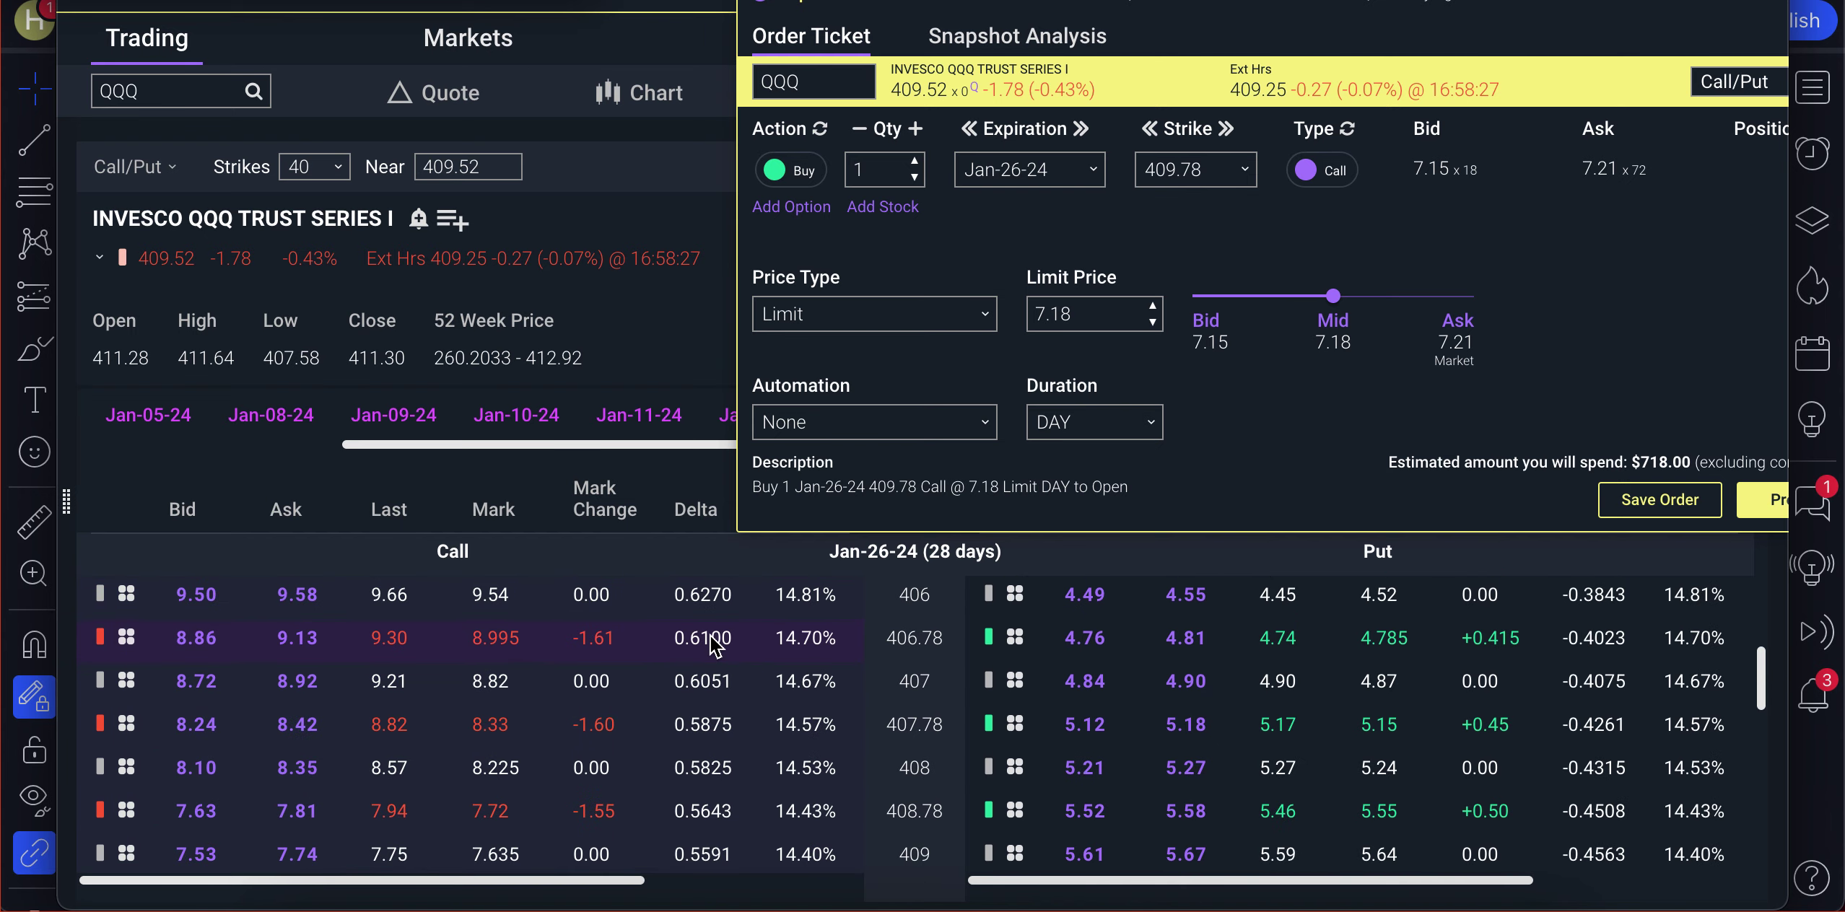
scroll(239, 639, up, 1)
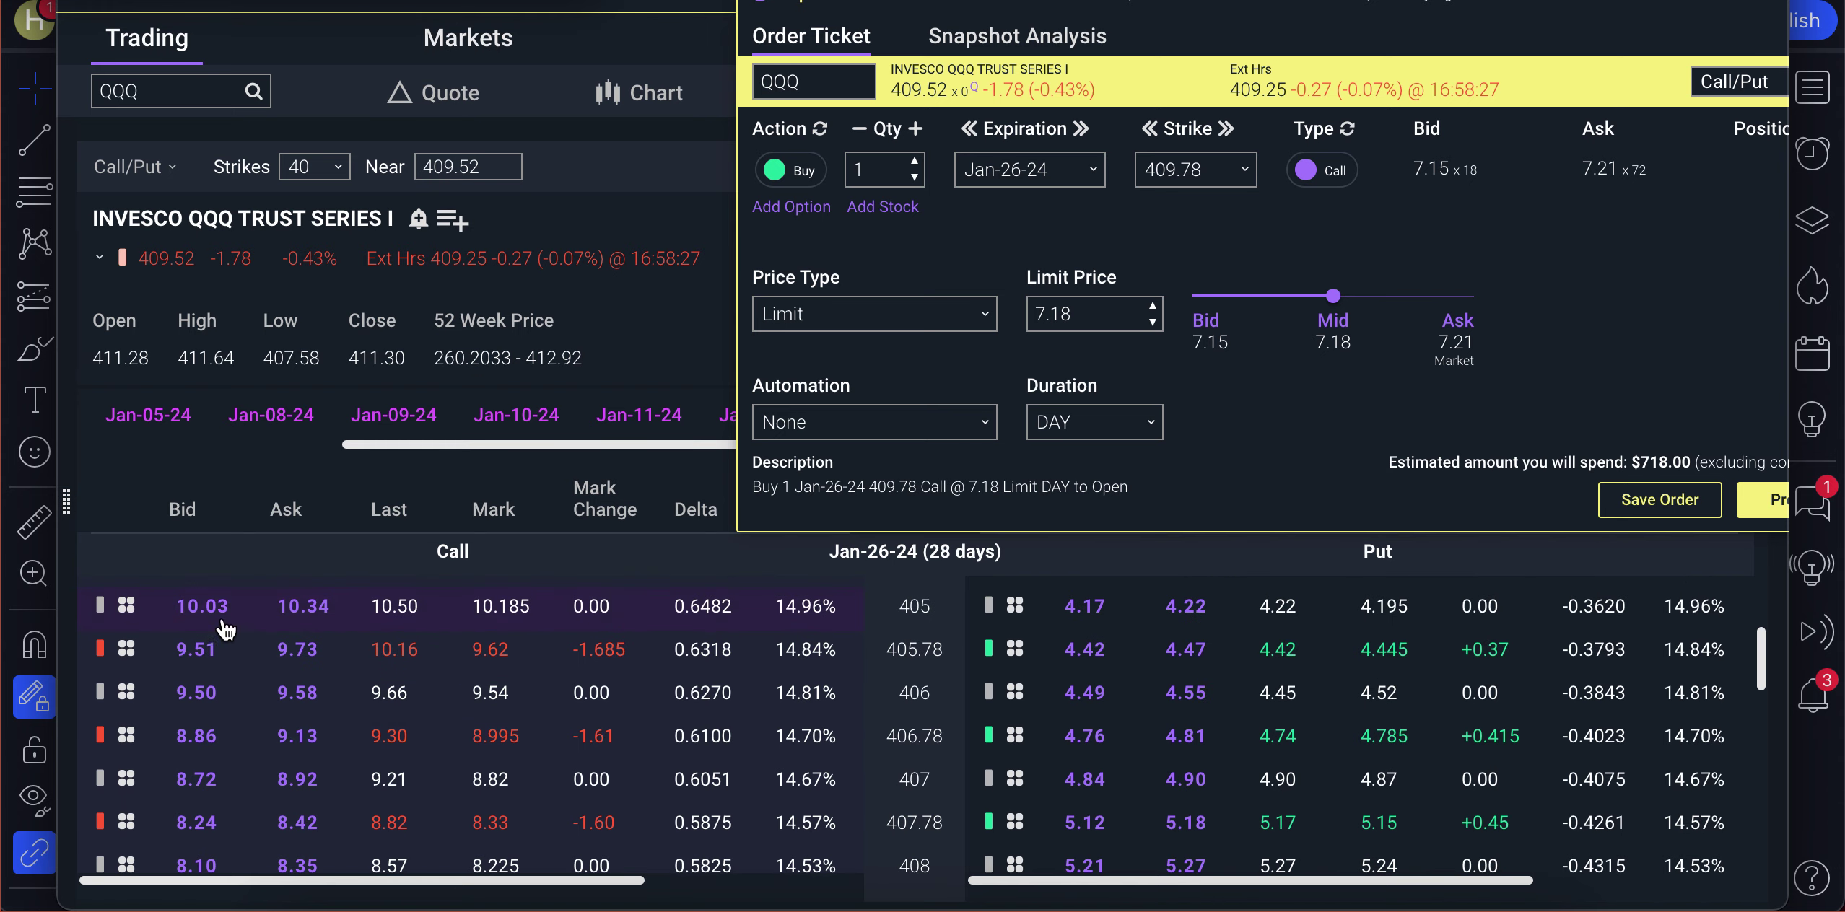
scroll(353, 780, down, 3)
scroll(354, 779, down, 2)
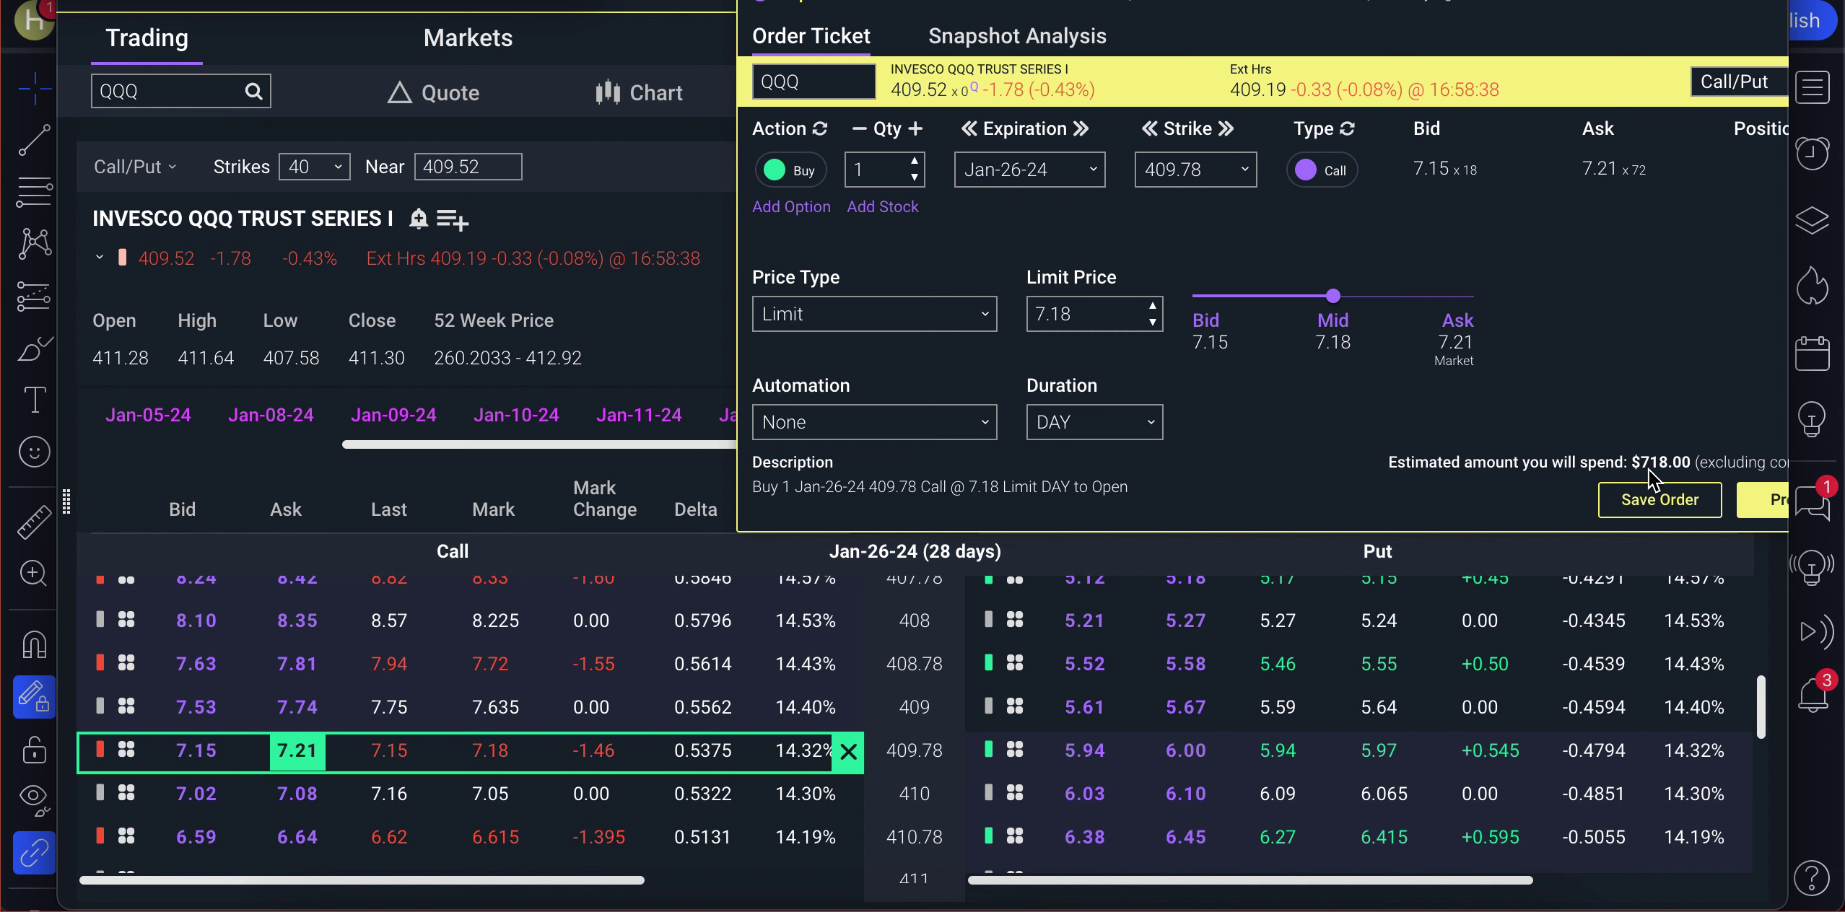
Open the snapshot analysis of the 409.78 call order and move the ticket so its whole profit/loss graph can be examined.
click(1011, 36)
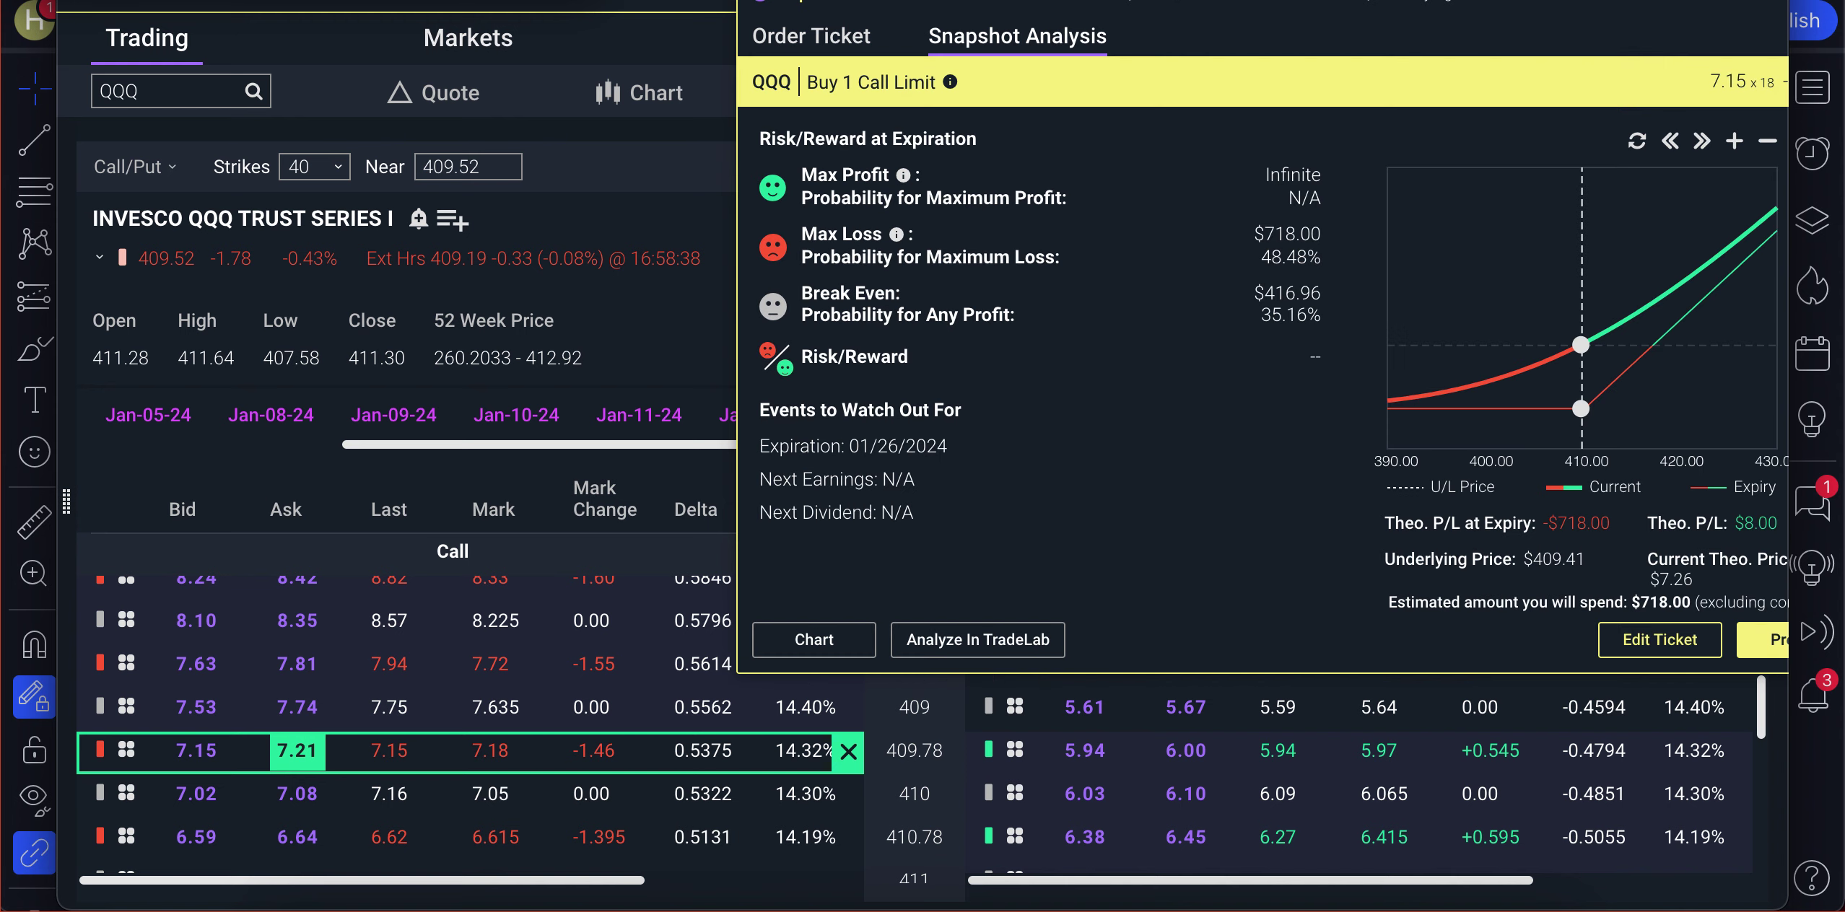
drag(1087, 37, 784, 119)
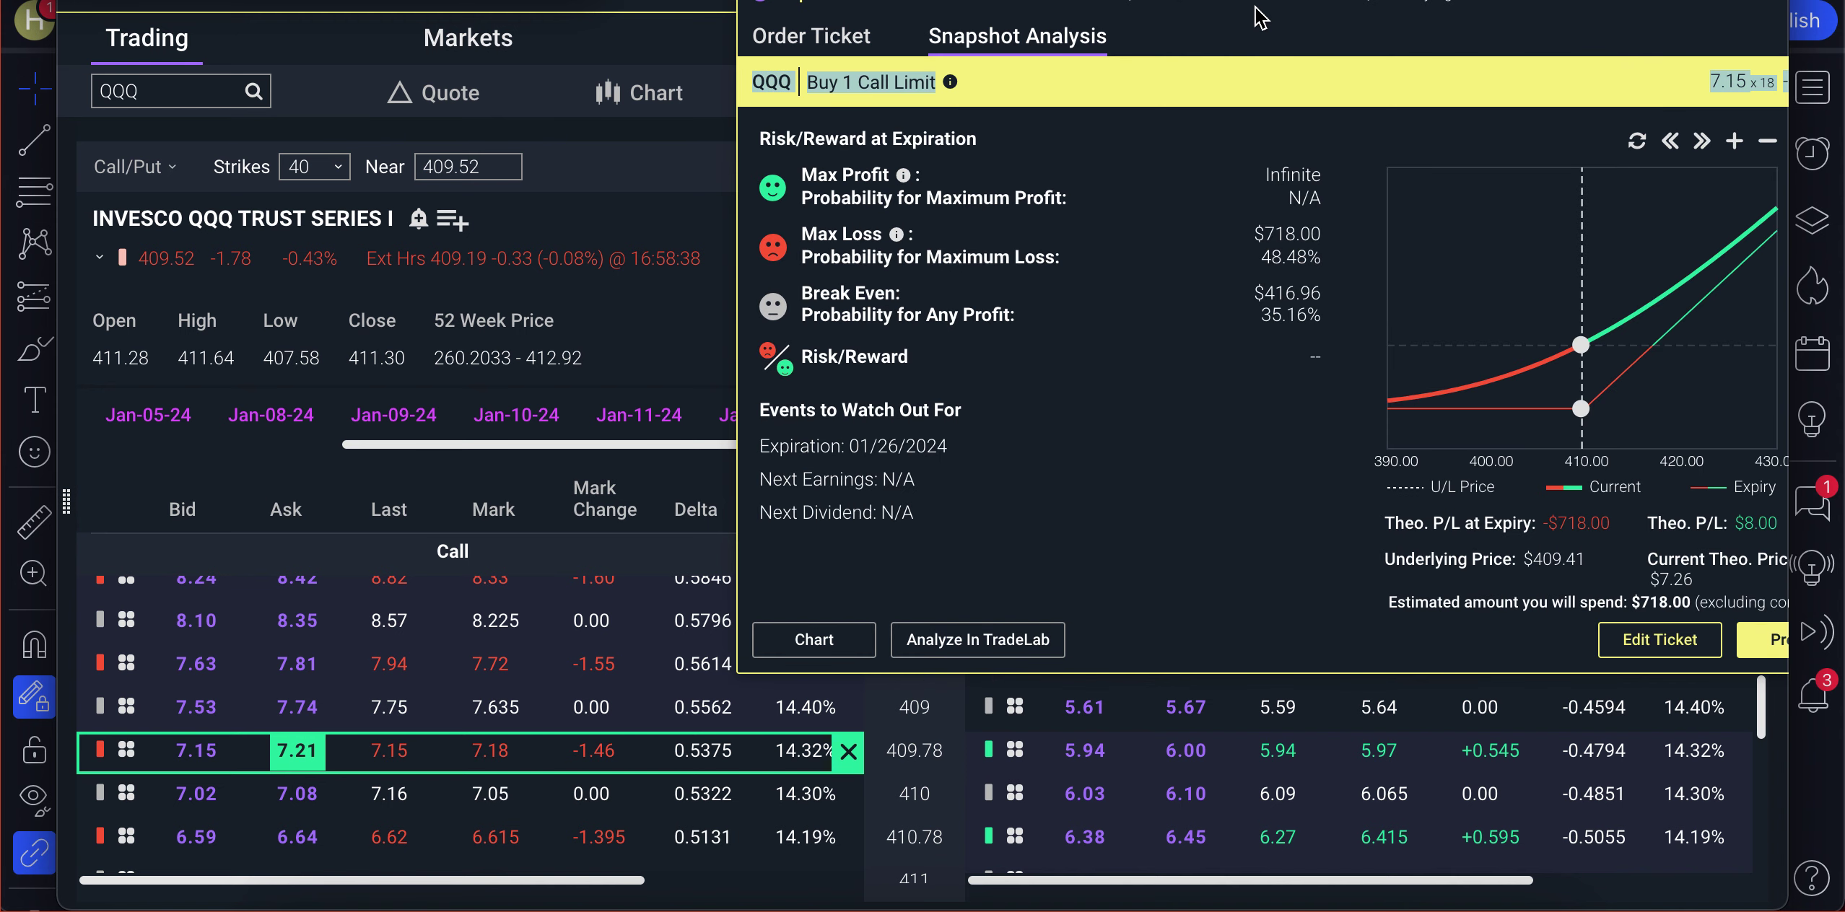
drag(1261, 16, 789, 129)
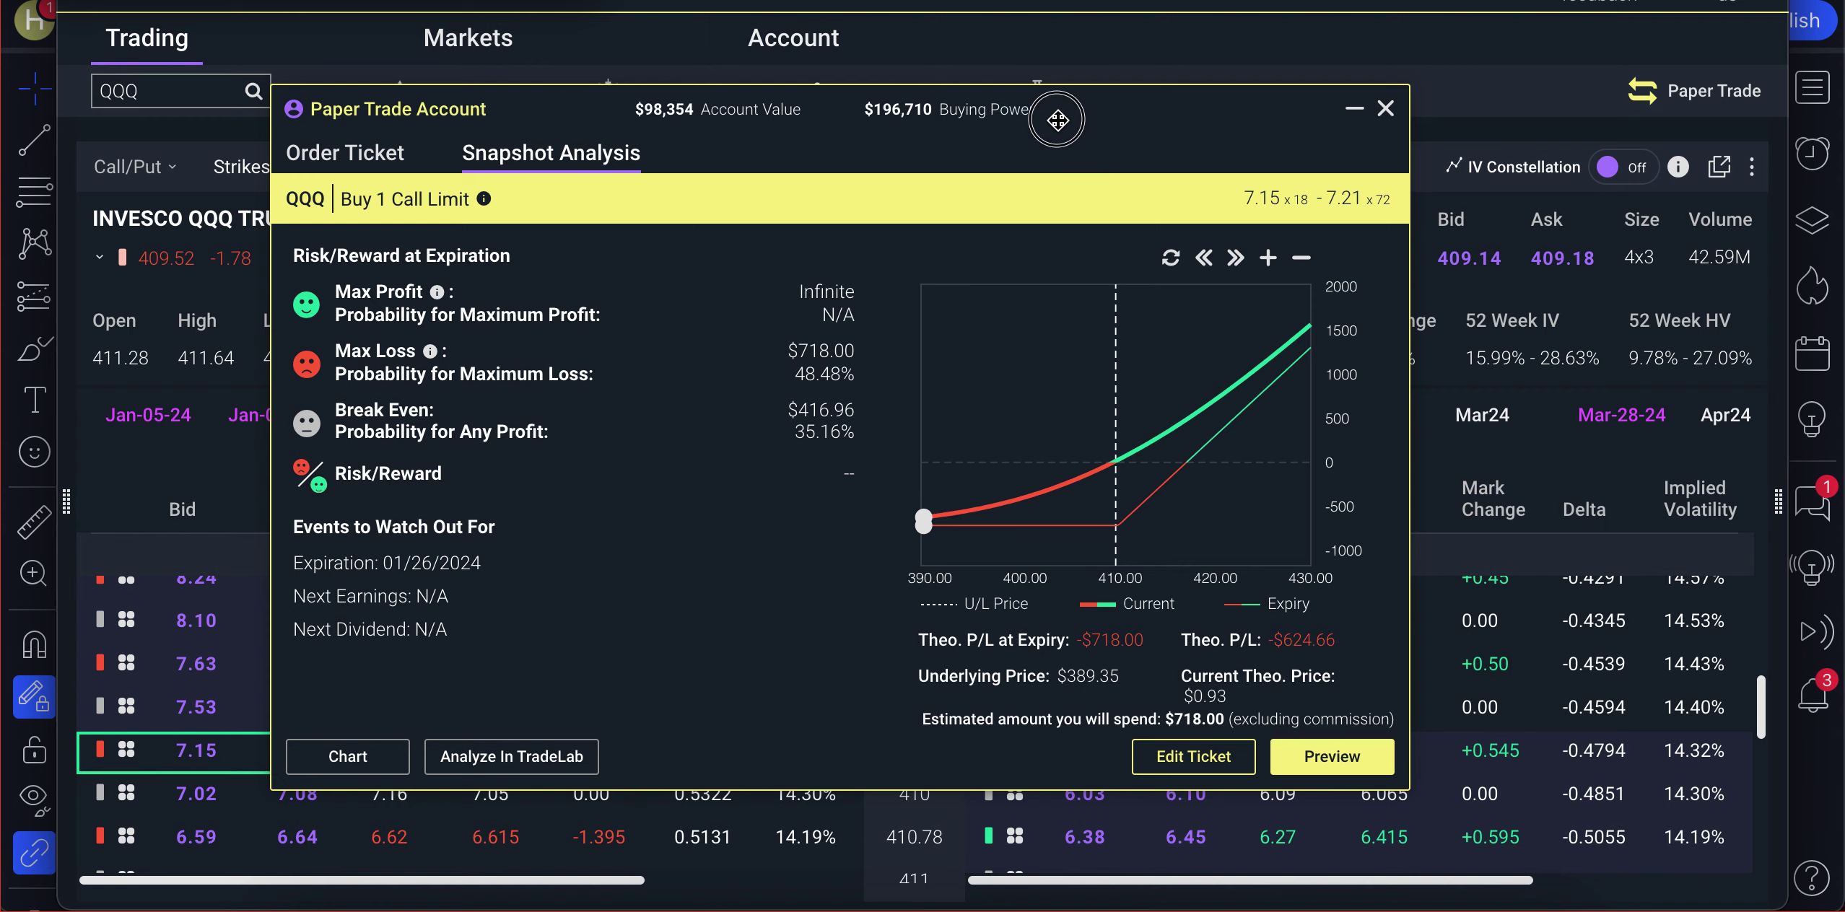
Uncover the option chain to examine call deltas from the 409.78 strike down to about 401, then bring the full snapshot analysis back into view.
drag(1057, 120, 1052, 0)
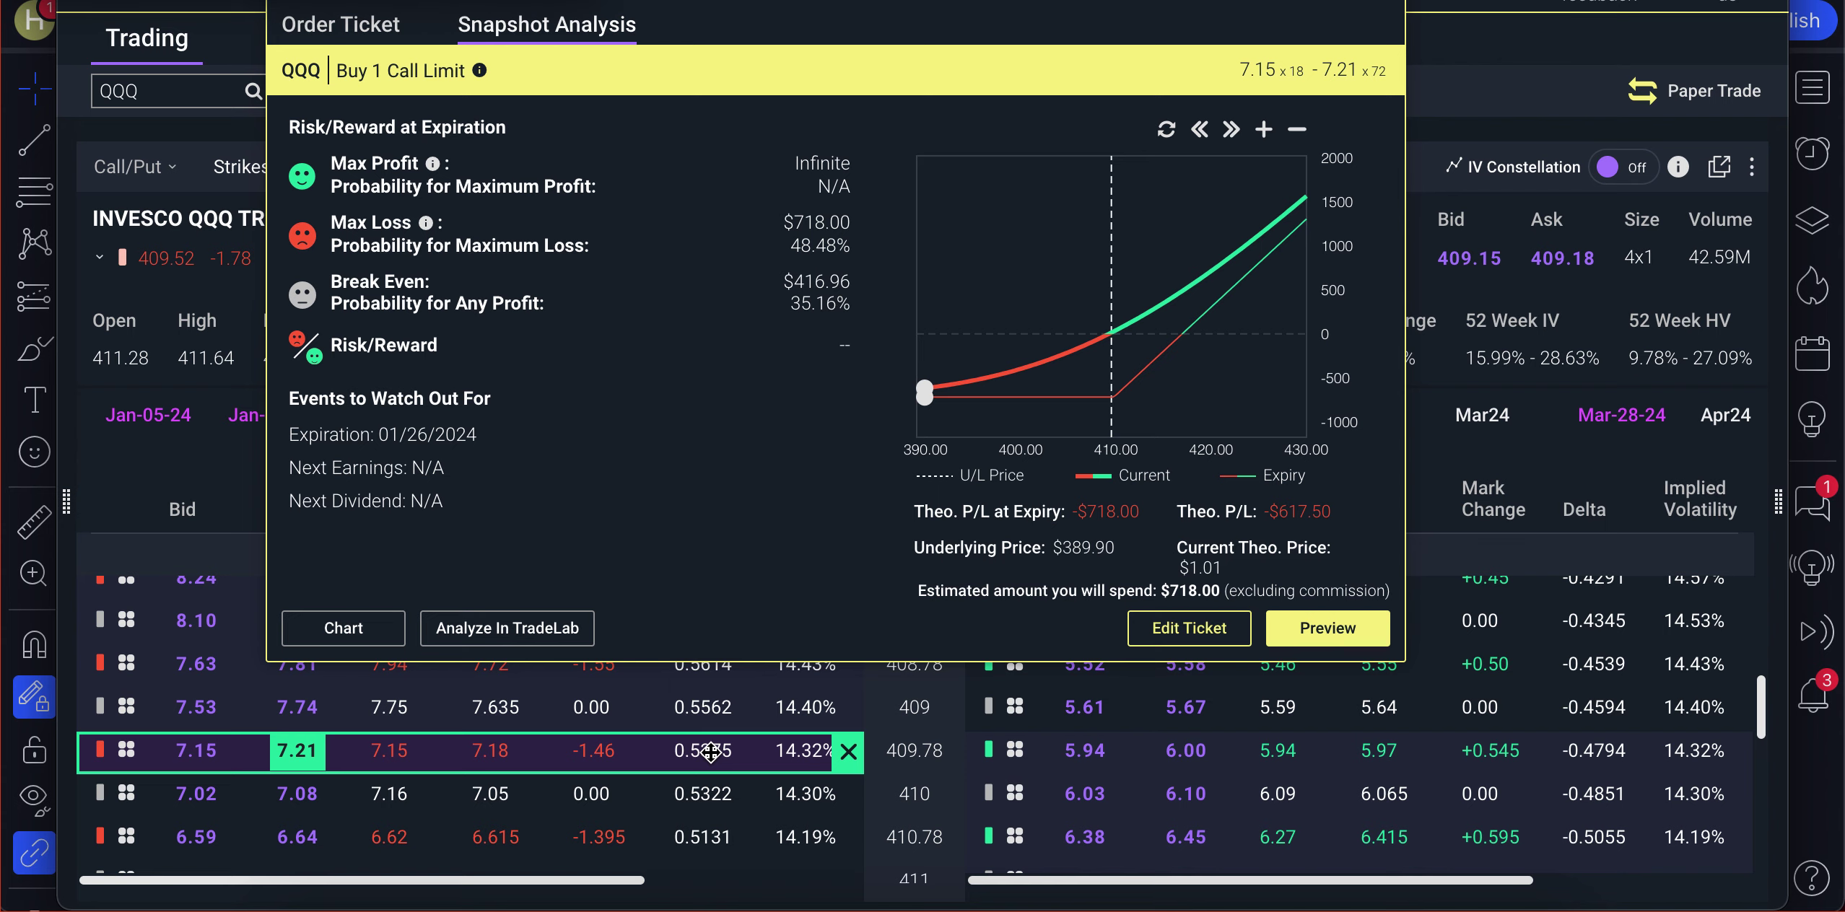
scroll(711, 752, up, 7)
scroll(715, 759, up, 3)
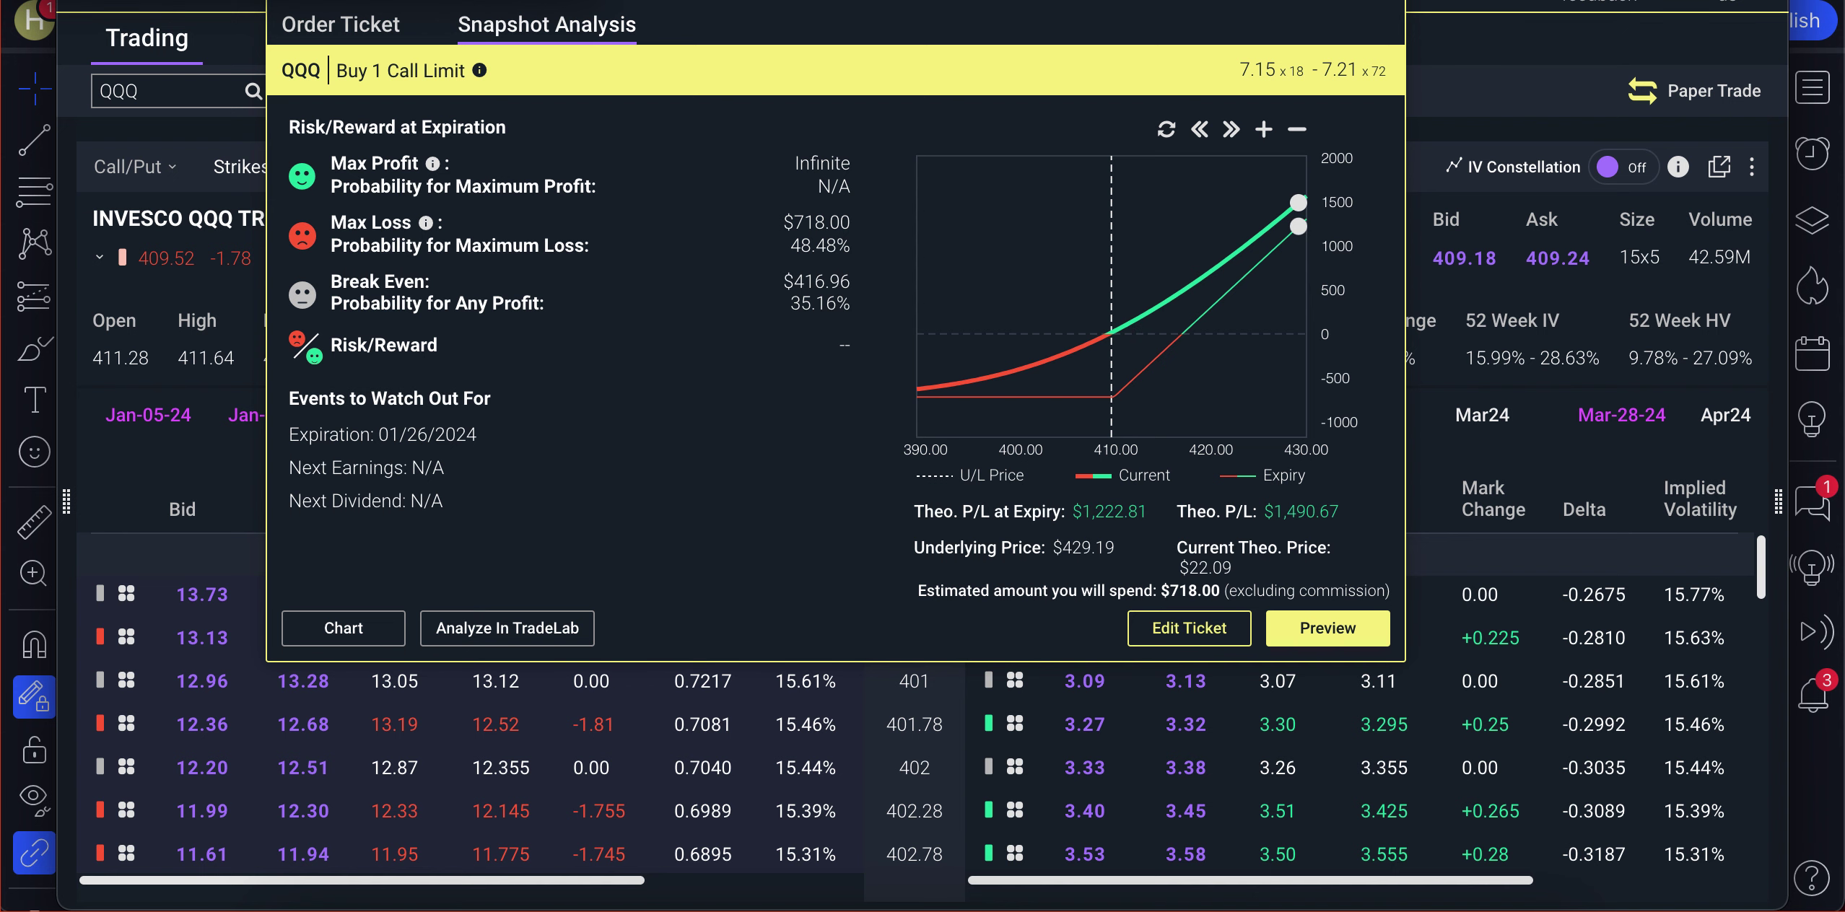
drag(1098, 3, 1158, 107)
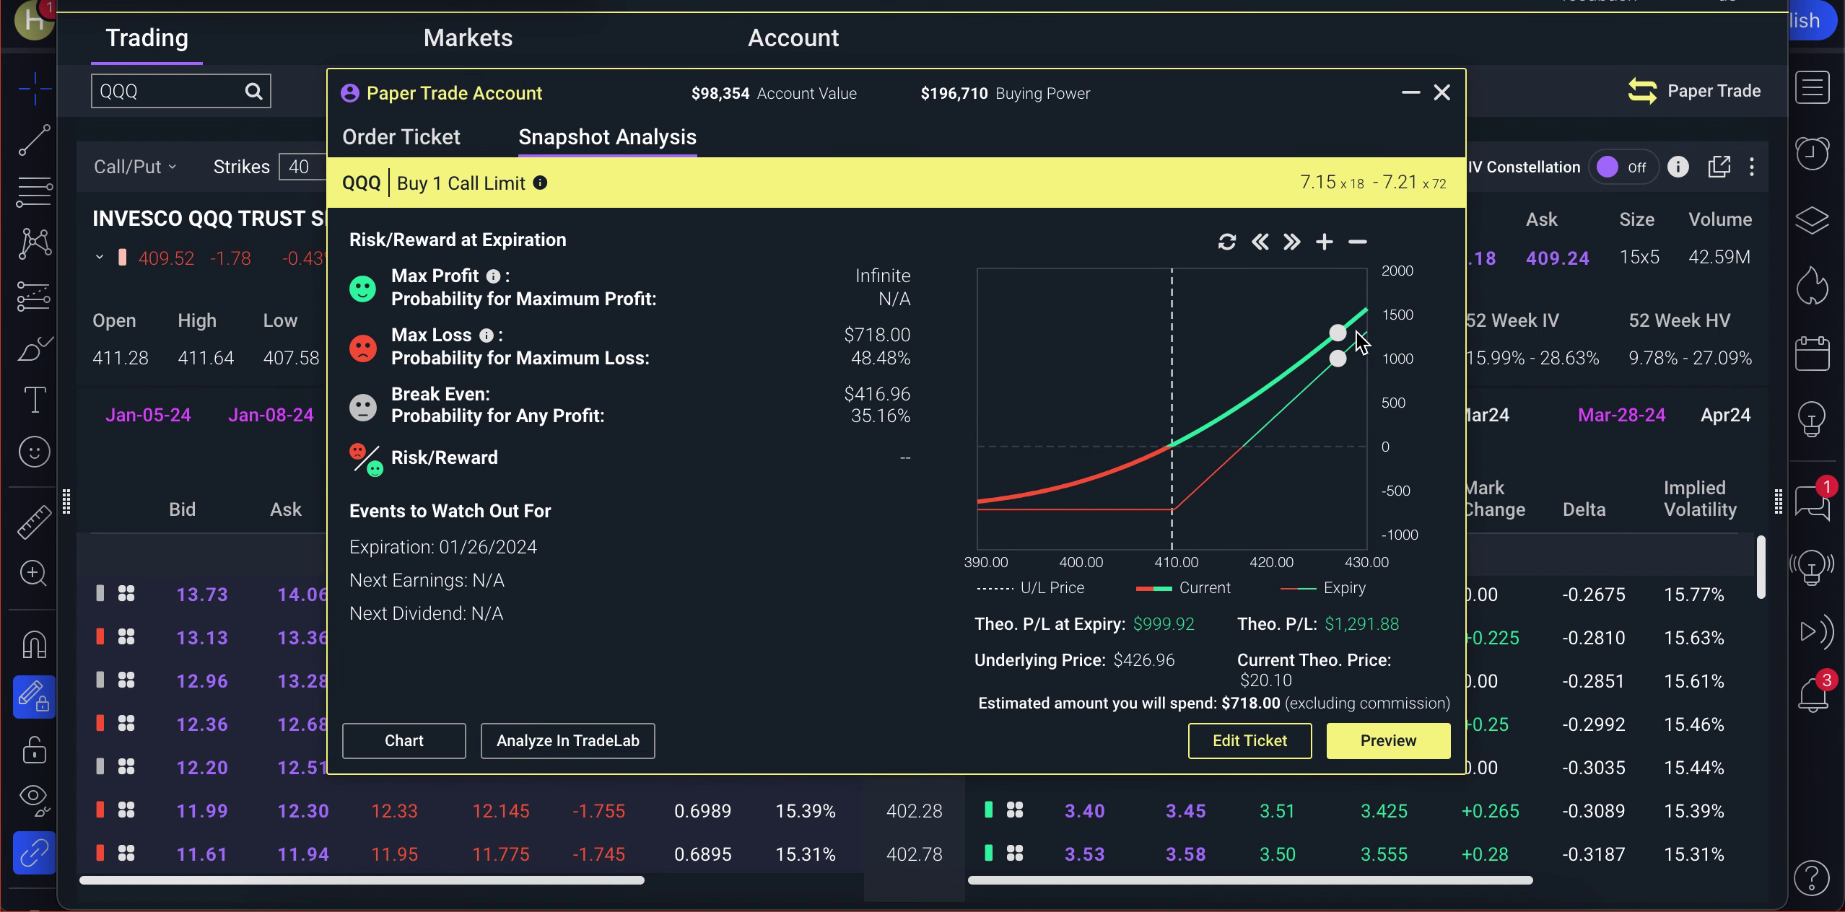